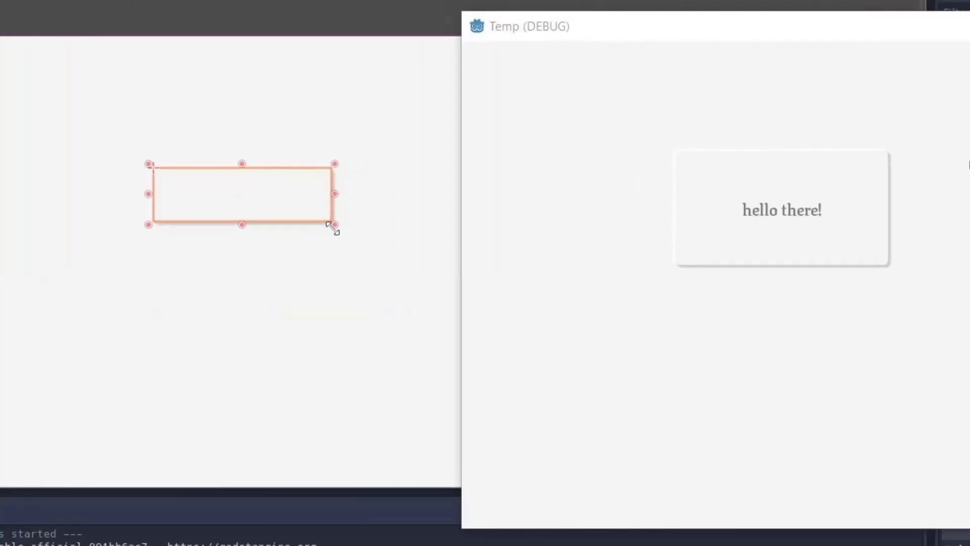
Step: Bring the running neumorphic button demo window into focus
left_click(803, 198)
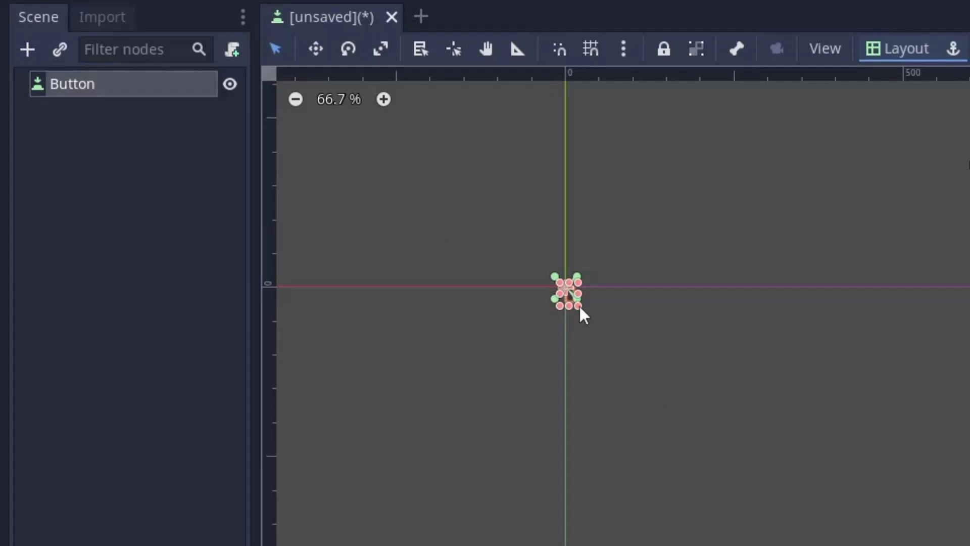
Step: Stretch the root Button into a wide rectangle and add a child Button set to Full Rect
left_click_drag(580, 306, 741, 335)
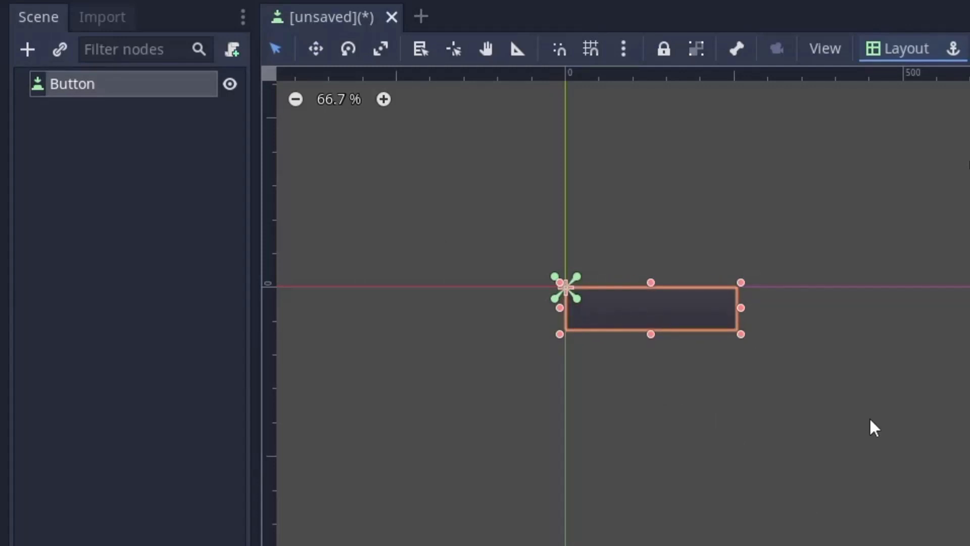
left_click(181, 170)
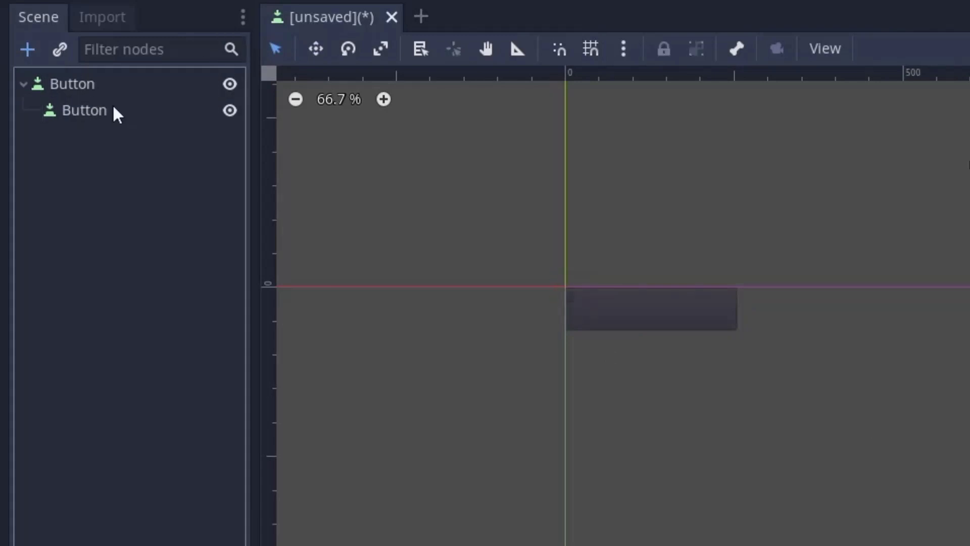
left_click(113, 107)
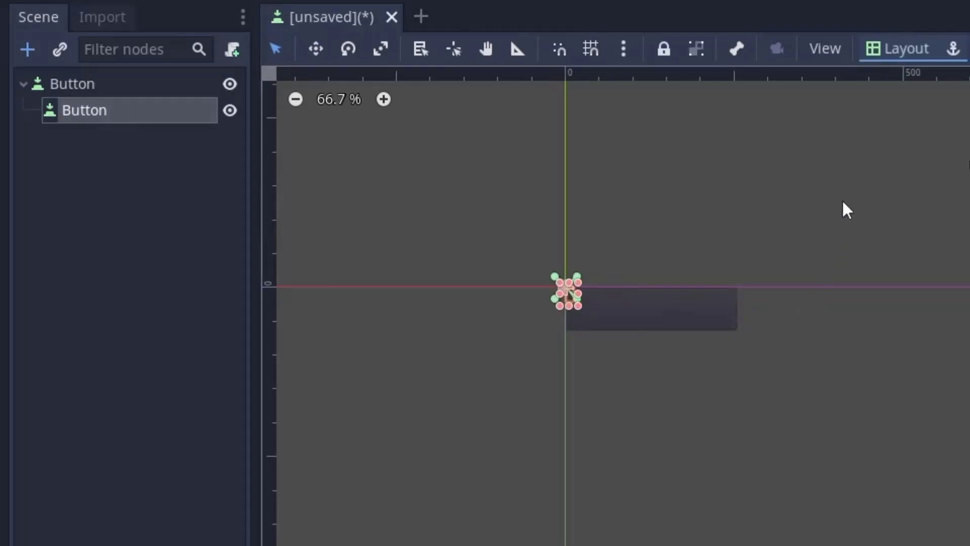
left_click(882, 51)
left_click(735, 501)
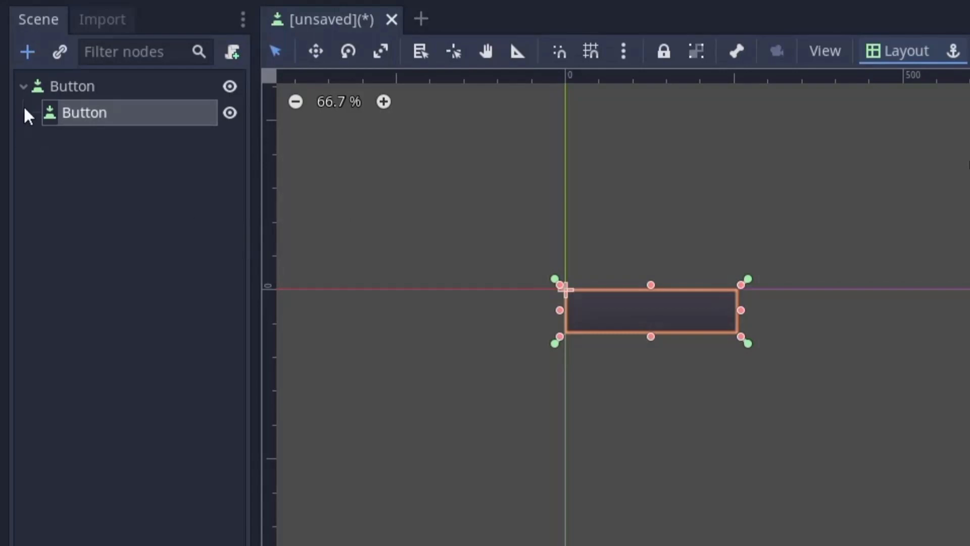
Step: Give the root Button a new StyleBoxFlat as its Normal style override
left_click(40, 90)
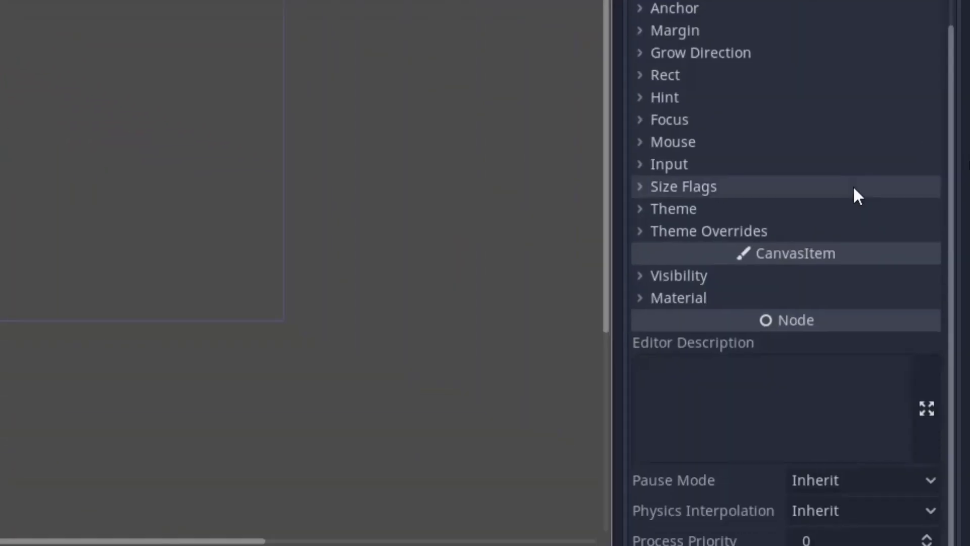
left_click(726, 231)
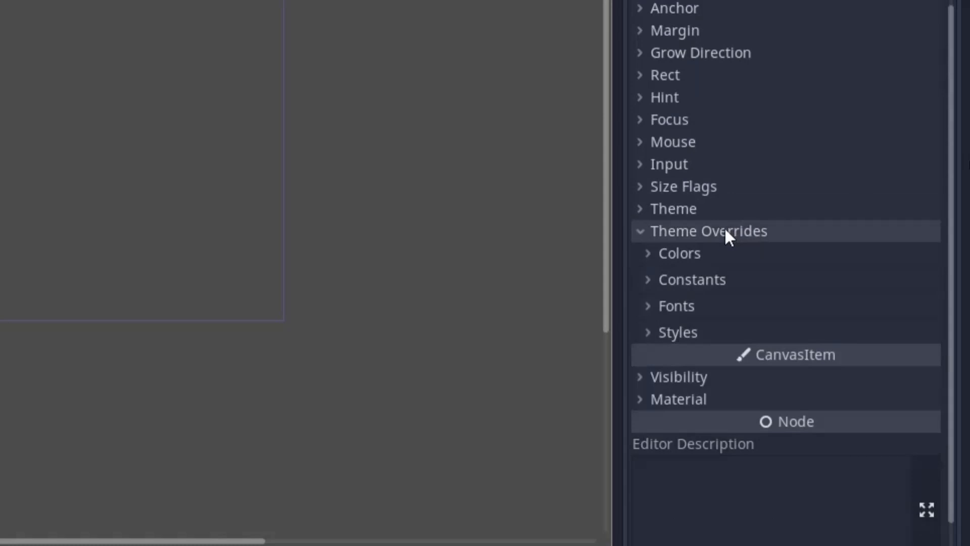
left_click(671, 332)
scroll(672, 333, "down", 5)
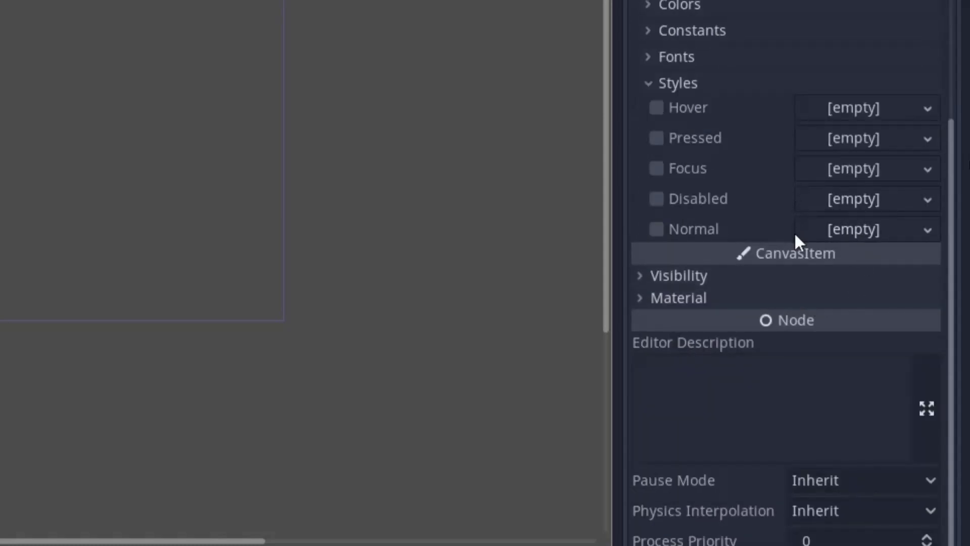
left_click(928, 228)
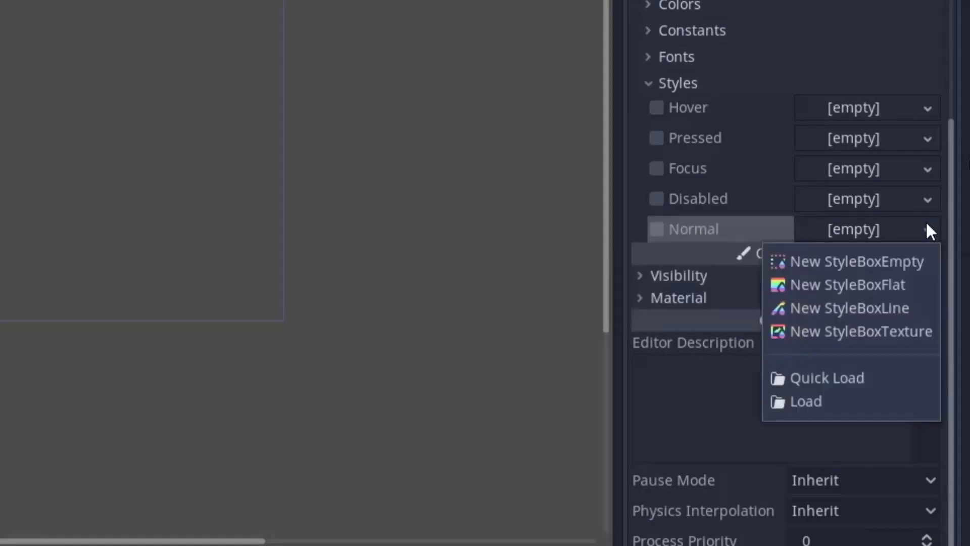
left_click(843, 285)
left_click(859, 230)
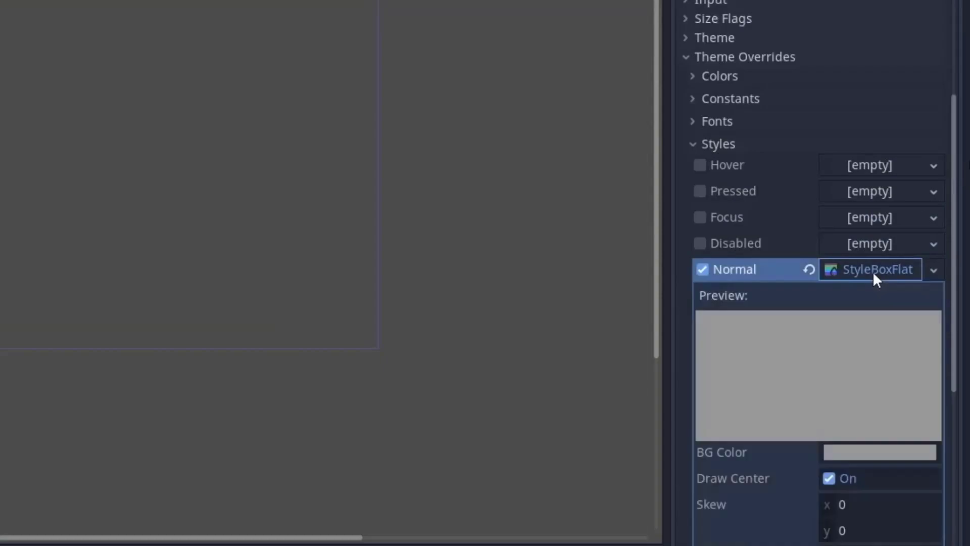
scroll(874, 276, "down", 5)
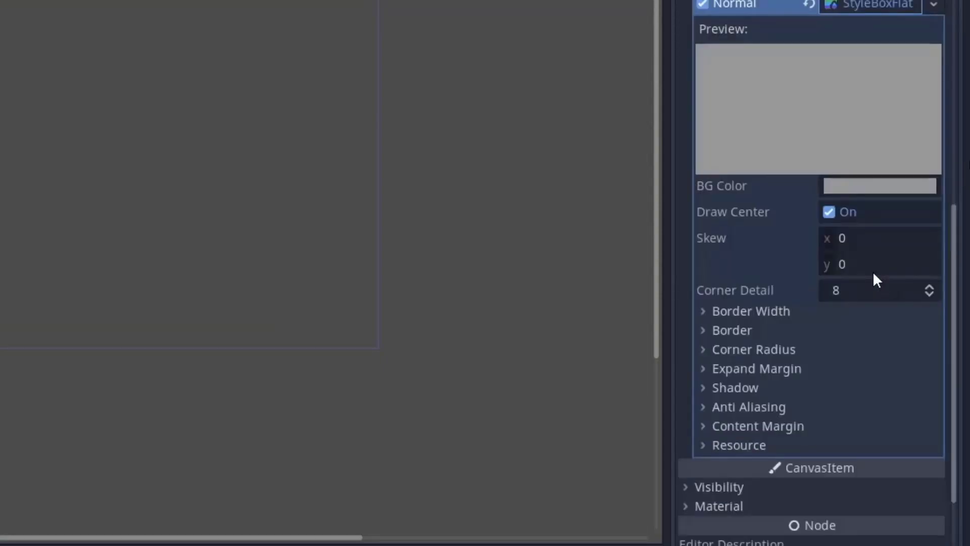
Step: Make the Normal style's background colour fully transparent (alpha 0)
left_click(889, 188)
left_click_drag(748, 111, 575, 105)
left_click(675, 241)
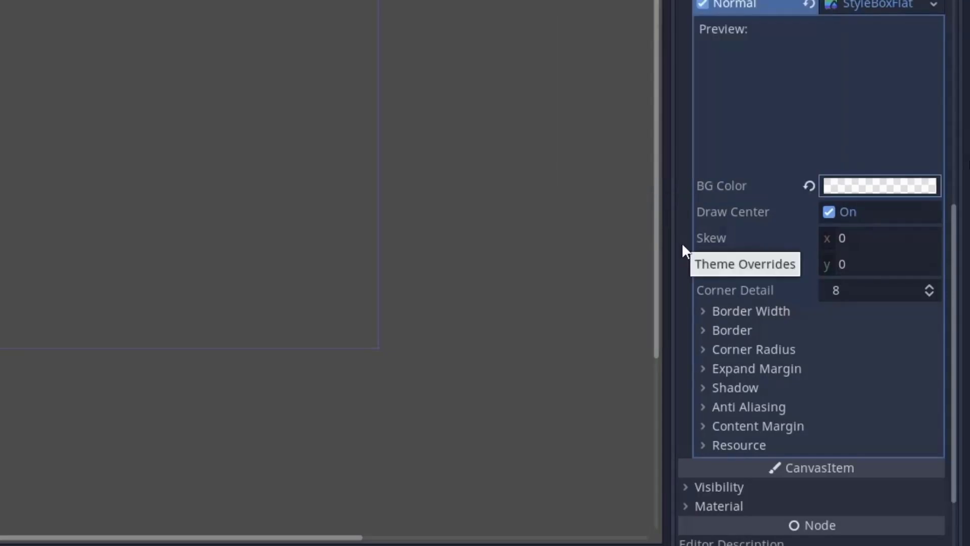
Step: Set all four corner radii of the Normal style to 5
left_click(729, 350)
scroll(727, 344, "down", 4)
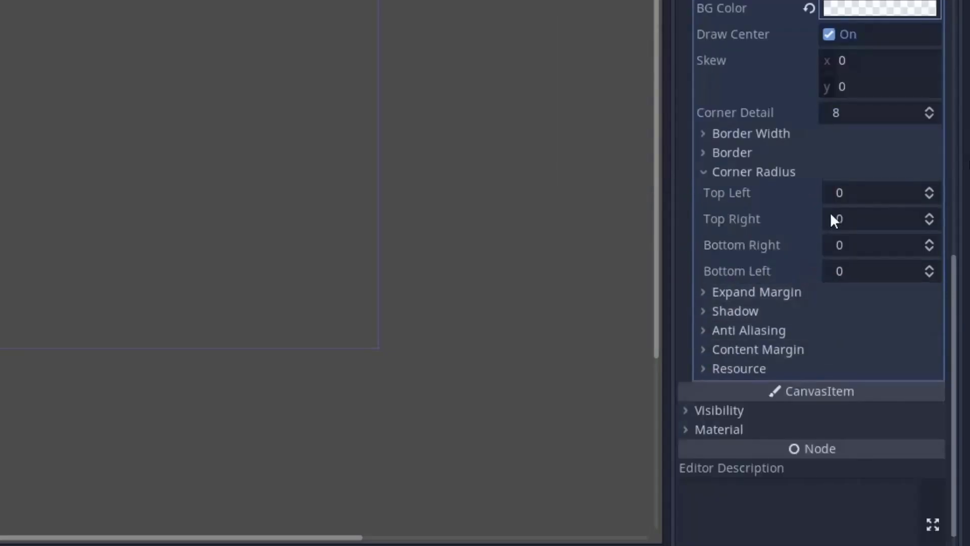
left_click(842, 193)
type("5")
key("Tab")
type("5")
key("Tab")
type("5")
key("Tab")
type("5")
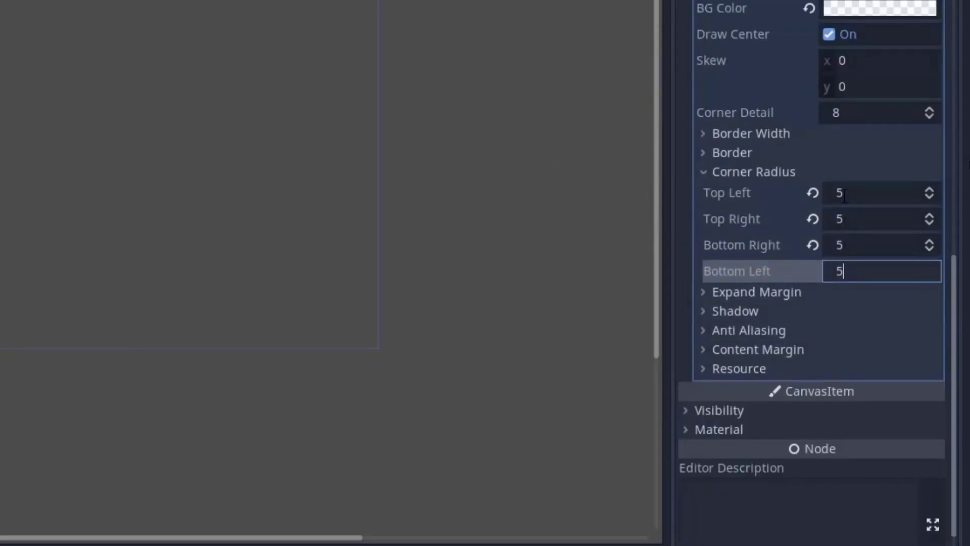
key("Return")
left_click(854, 174)
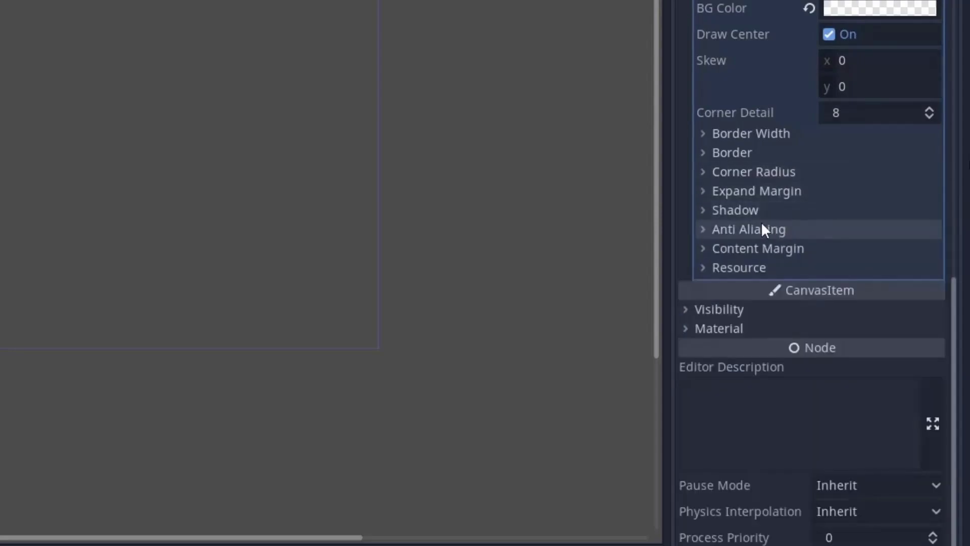
Step: Give the Normal style a white shadow with size 3 and offset -2, -2
left_click(750, 211)
left_click(846, 231)
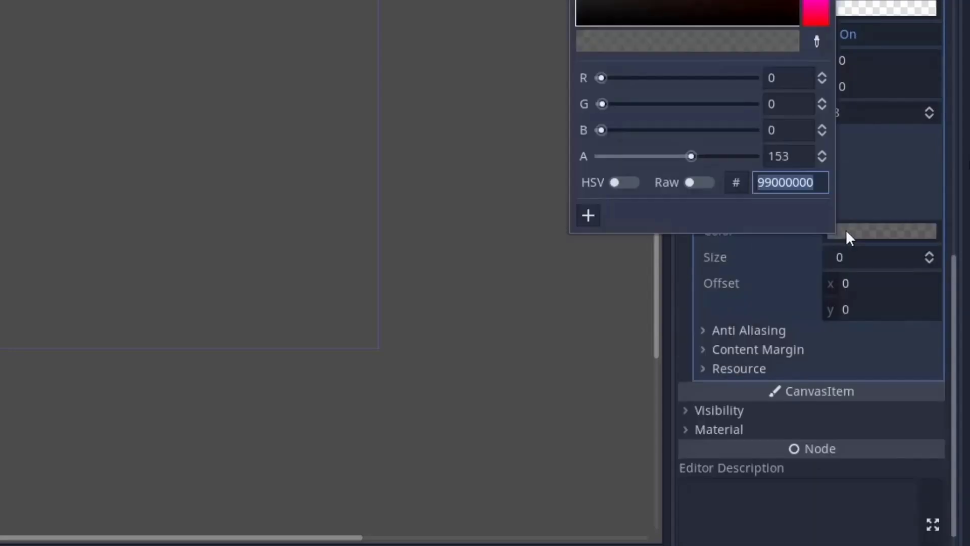
mouse_move(823, 152)
left_mouse_down()
mouse_move(700, 52)
mouse_move(684, 3)
left_mouse_up()
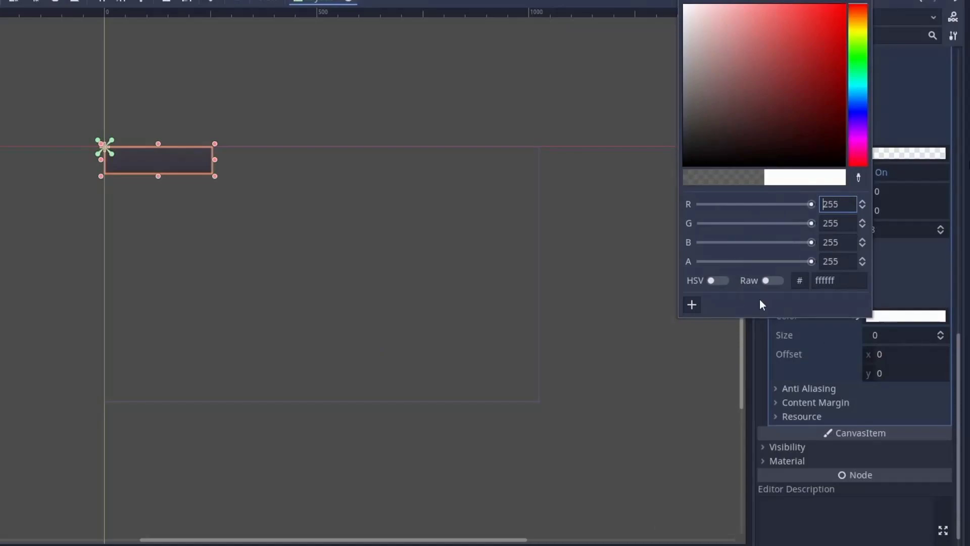
left_click(753, 334)
left_click(895, 337)
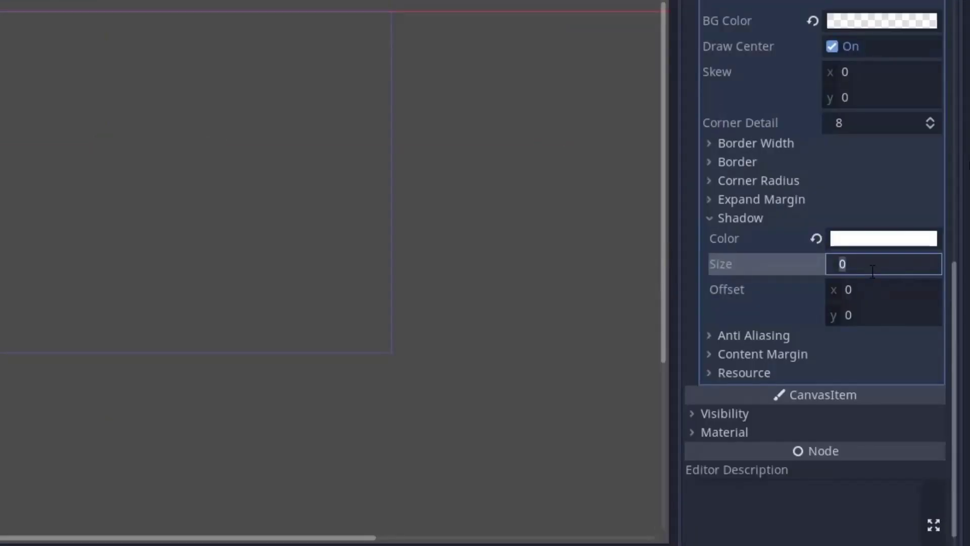
type("3")
left_click(888, 290)
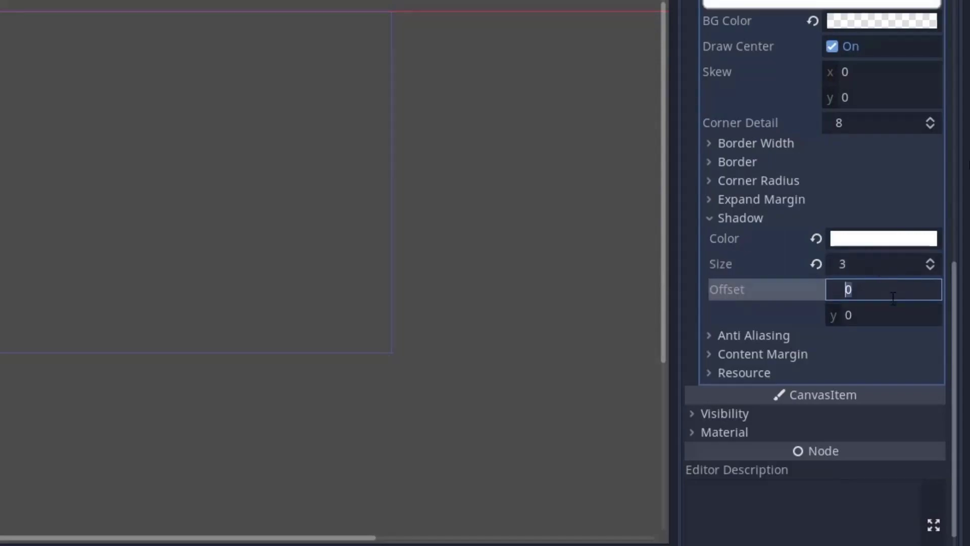
type("-2")
key("Tab")
type("-2")
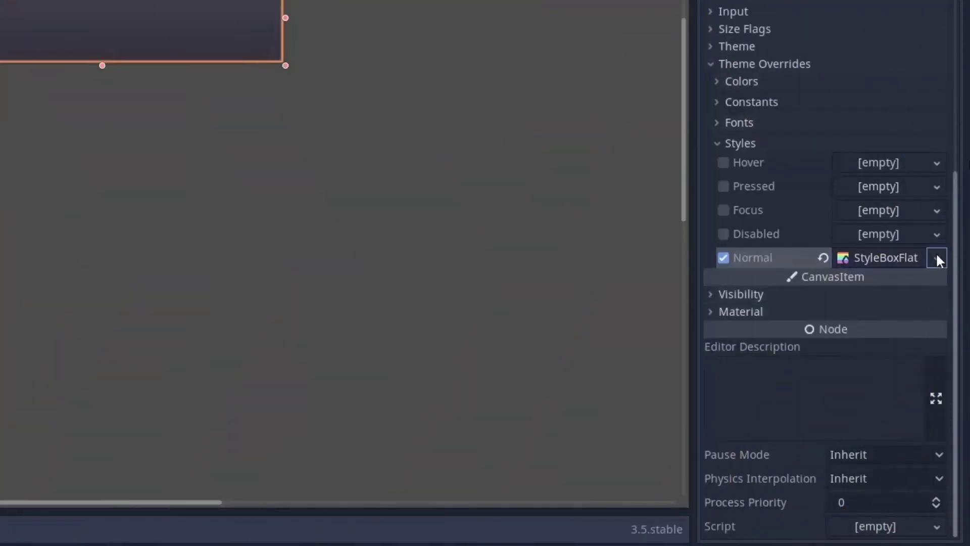
Step: Copy the Normal style into Hover and Pressed, making Pressed unique
left_click(937, 258)
left_click(840, 503)
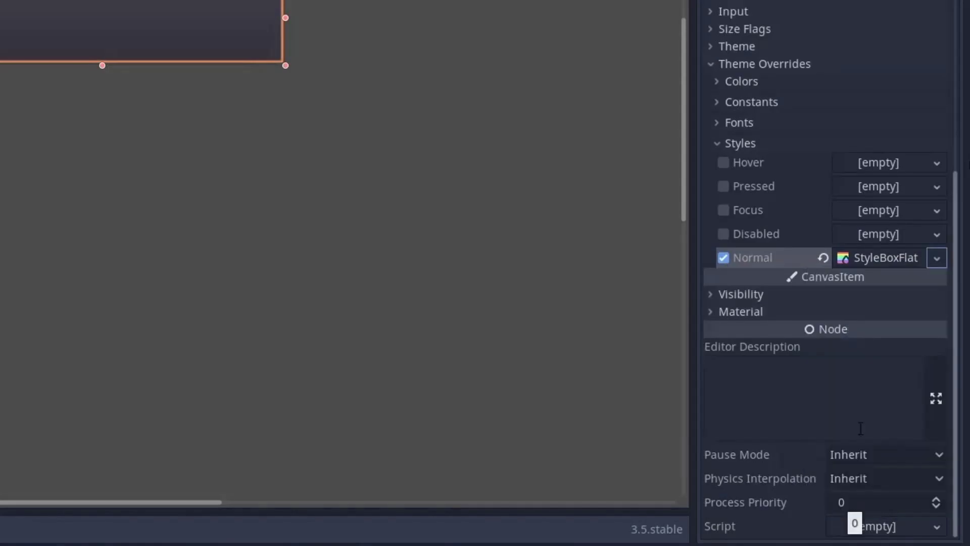
left_click(935, 162)
left_click(883, 333)
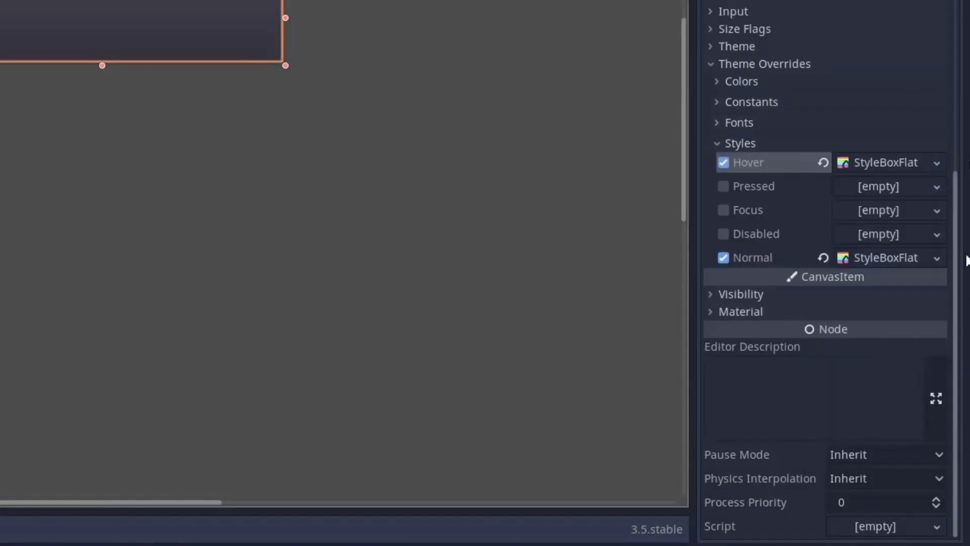
left_click(938, 184)
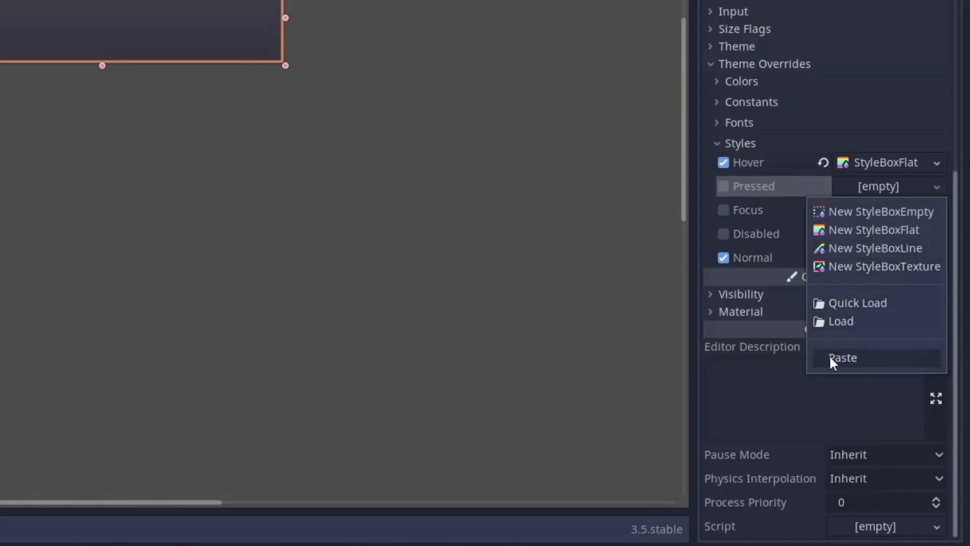
left_click(839, 357)
left_click(937, 187)
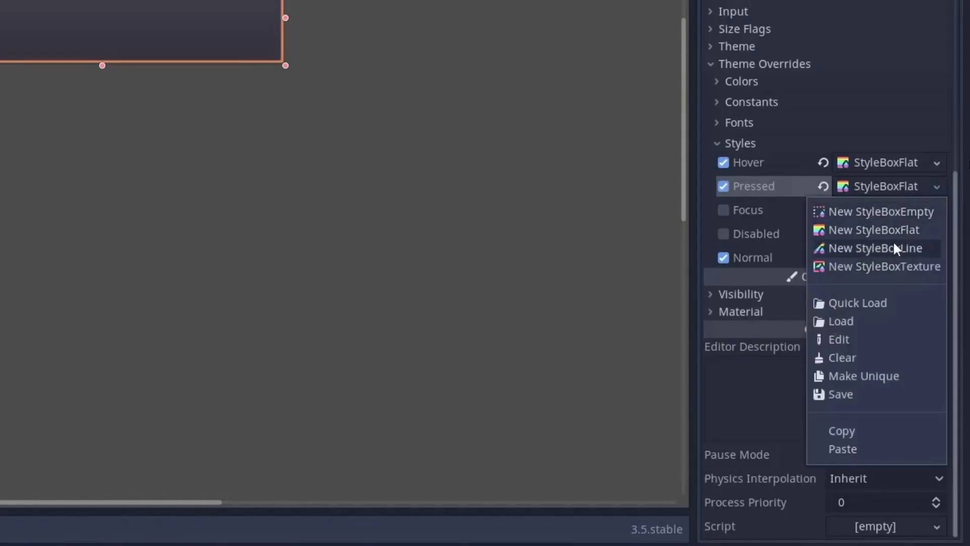
left_click(853, 383)
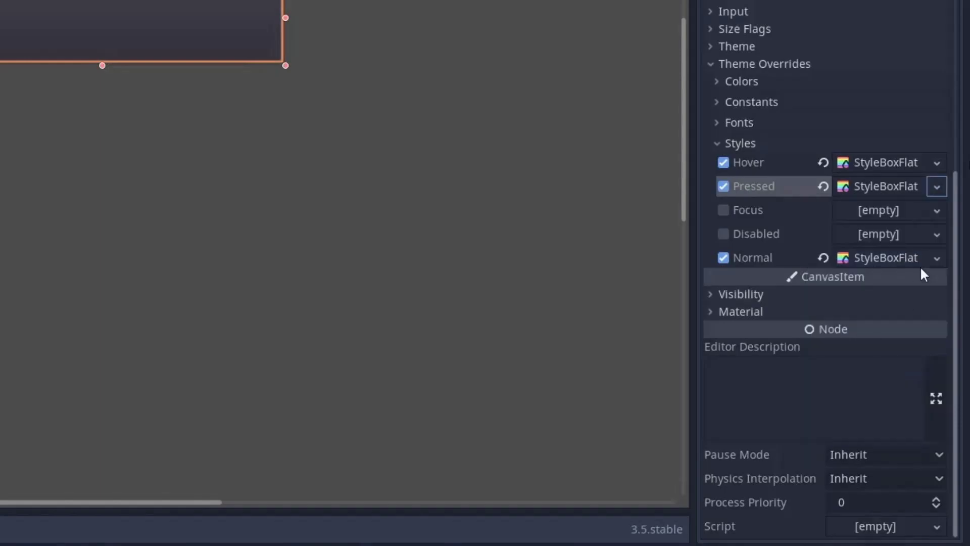
Step: Set the Pressed style's shadow colour to R, G, B 200
left_click(904, 186)
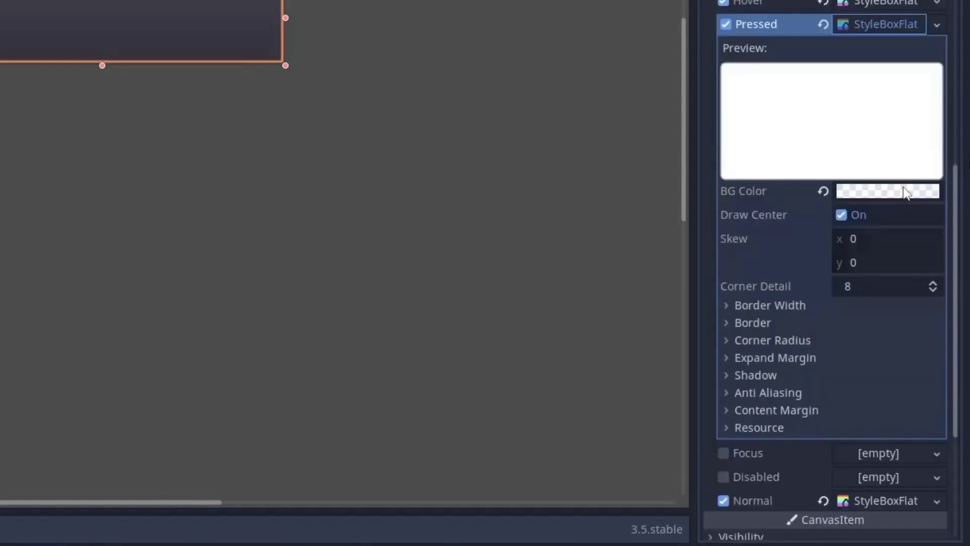
scroll(896, 197, "down", 3)
left_click(776, 214)
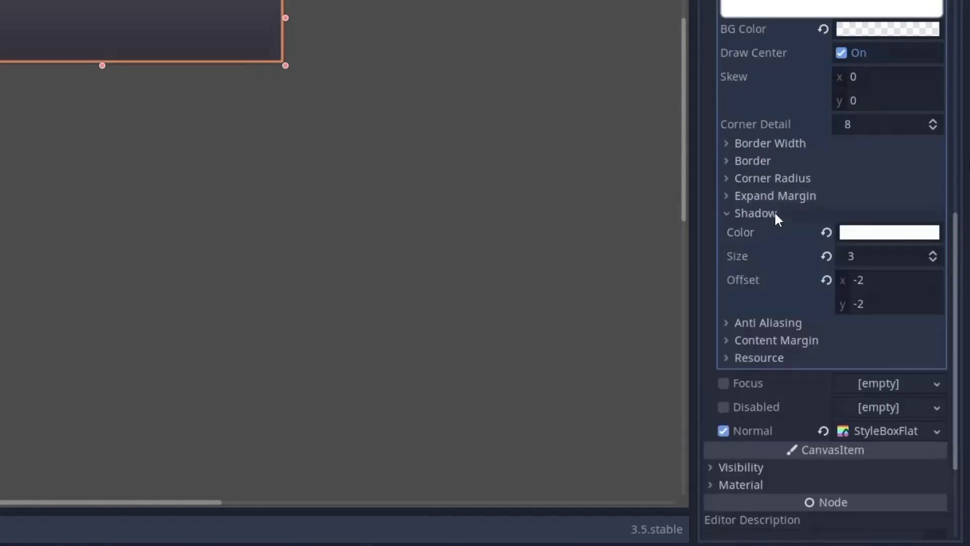
left_click(905, 235)
double_click(807, 88)
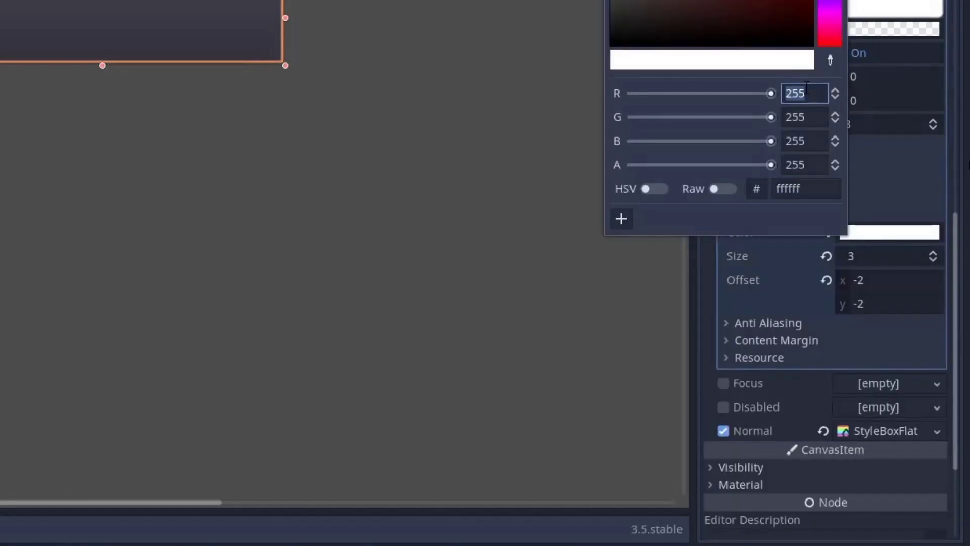
type("200")
key("Tab")
type("200")
key("Tab")
type("2")
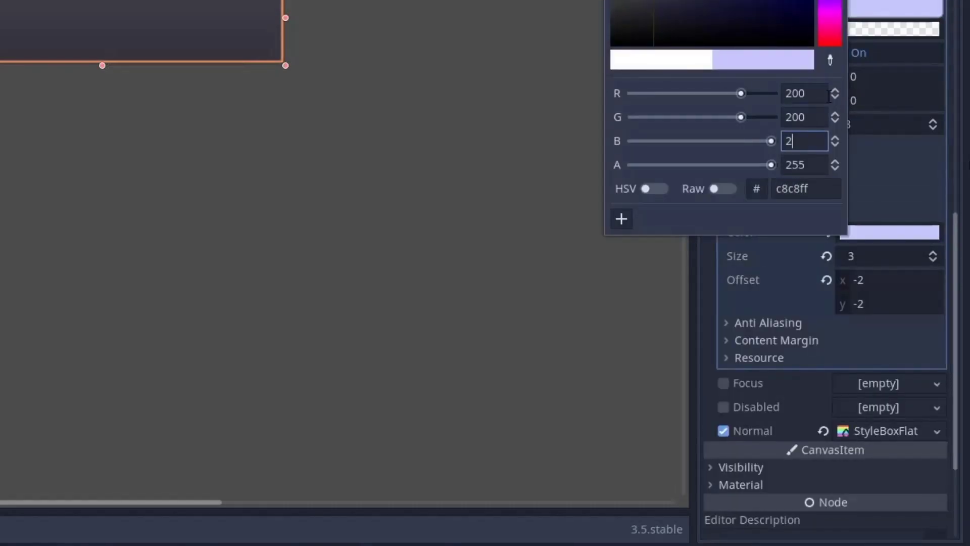
type("00")
key("Return")
left_click(716, 246)
scroll(716, 247, "up", 3)
left_click(885, 24)
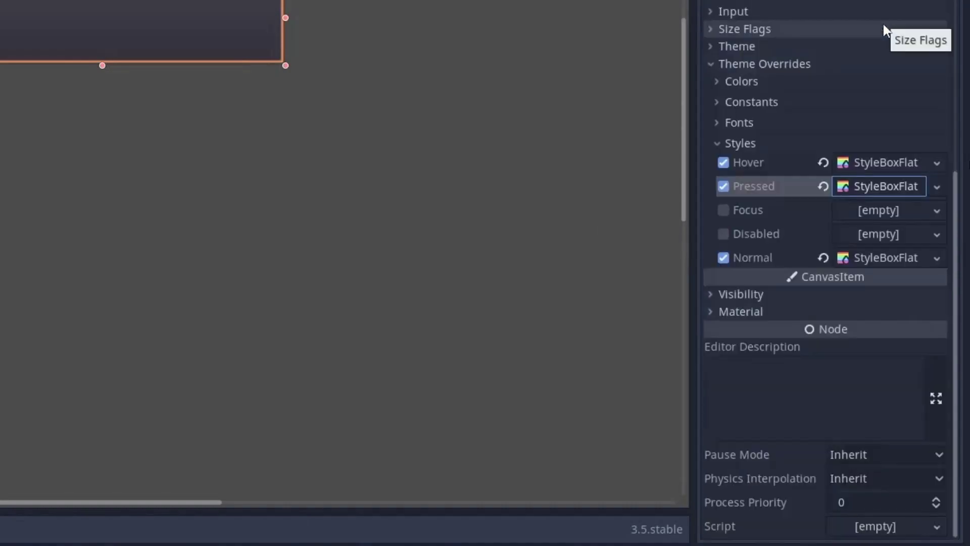
Step: Assign a new StyleBoxEmpty to the Focus and Disabled styles
left_click(938, 210)
left_click(905, 235)
left_click(936, 234)
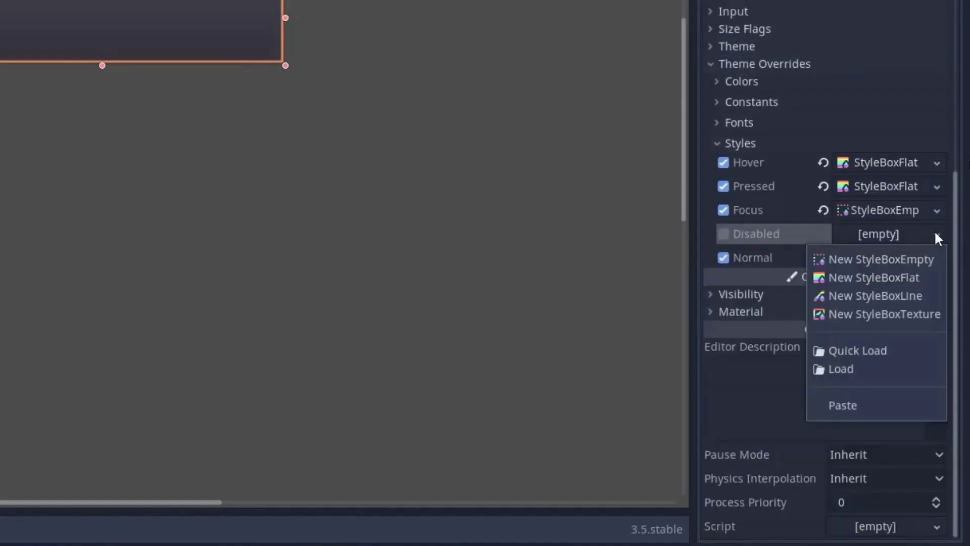
left_click(894, 258)
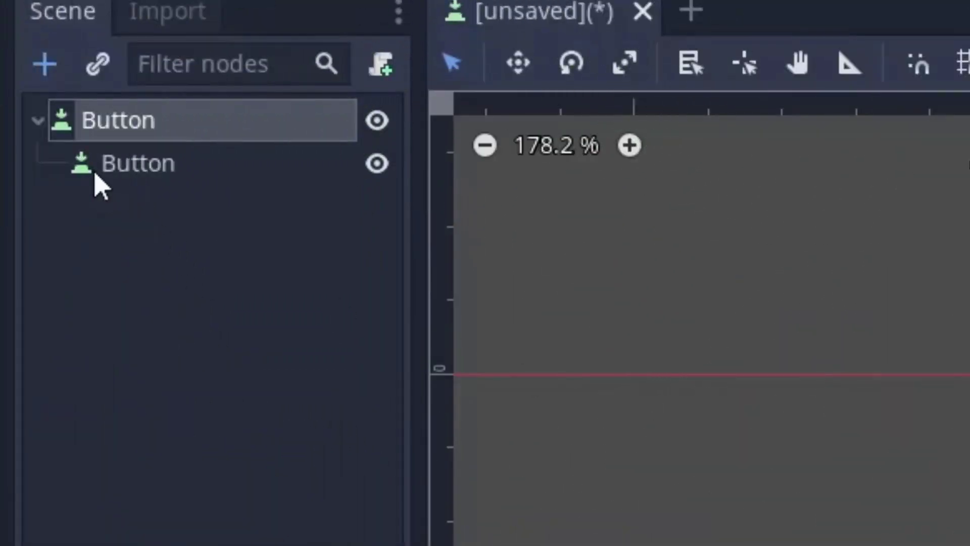
Step: Paste the copied flat style into the child Button's Normal style and make it unique
left_click(101, 167)
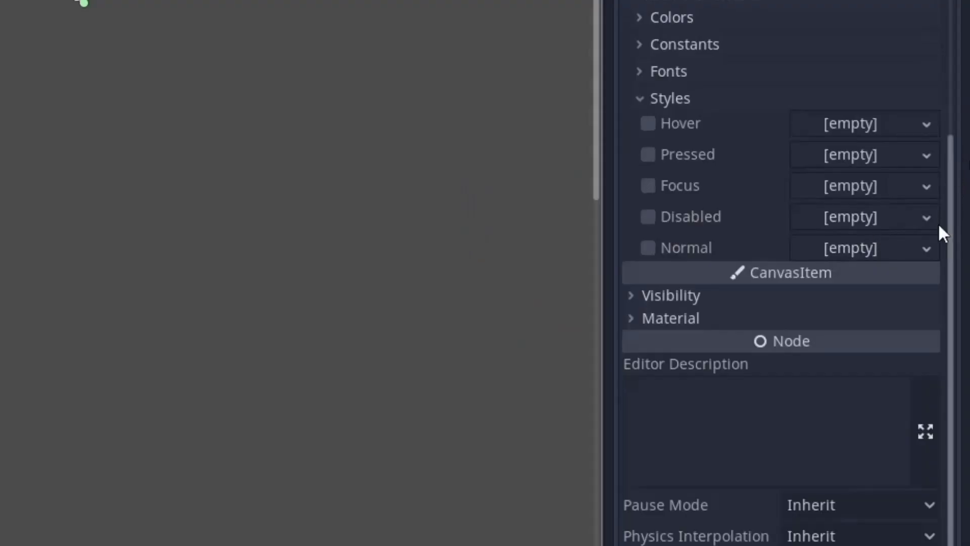
left_click(927, 249)
left_click(792, 475)
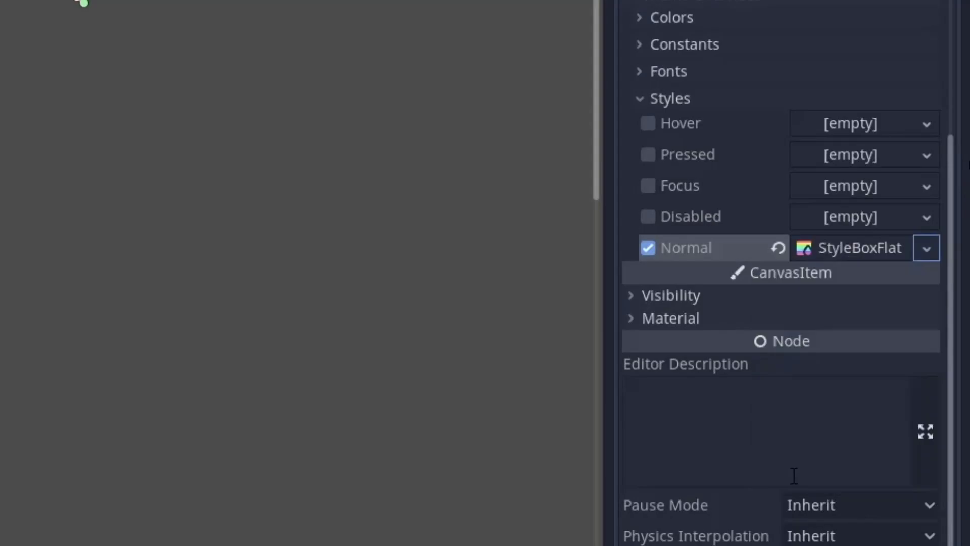
left_click(844, 242)
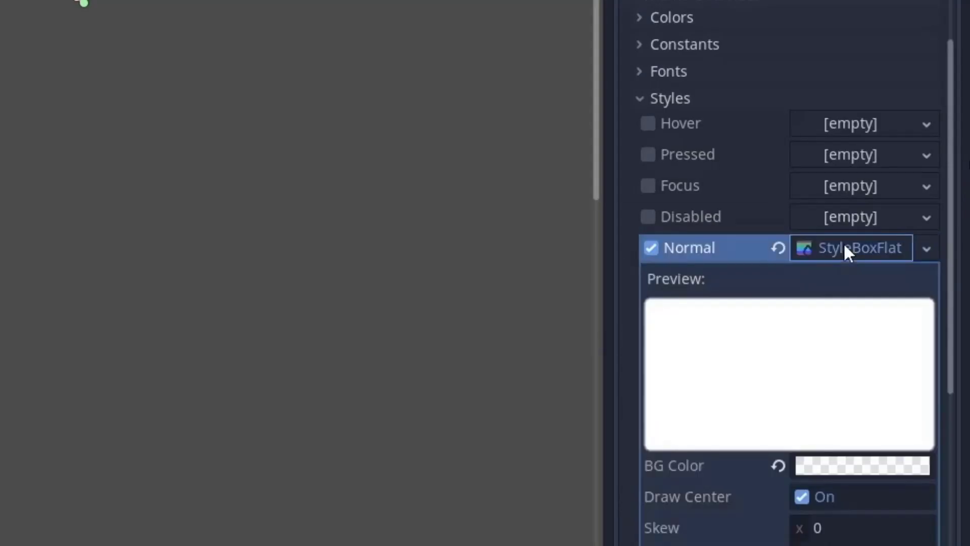
scroll(869, 330, "down", 4)
left_click(927, 37)
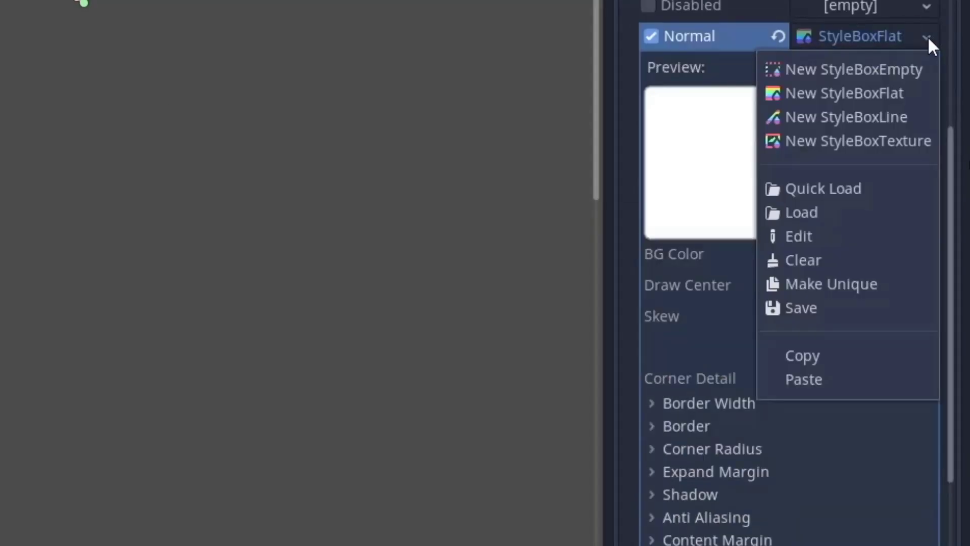
left_click(791, 283)
Step: Set the child's Normal background to opaque 245, 245, 245
left_click(888, 253)
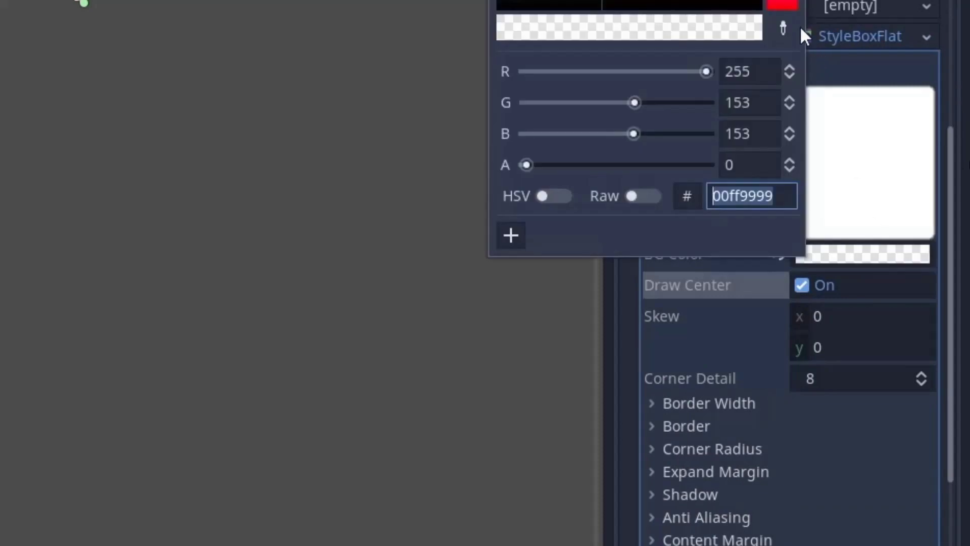
left_click(754, 71)
double_click(755, 72)
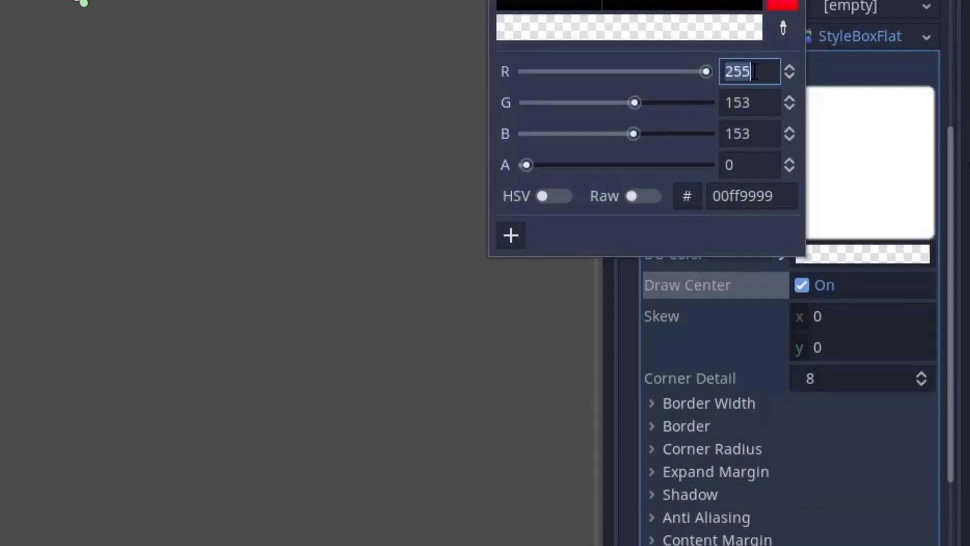
type("245")
key("Tab")
type("245")
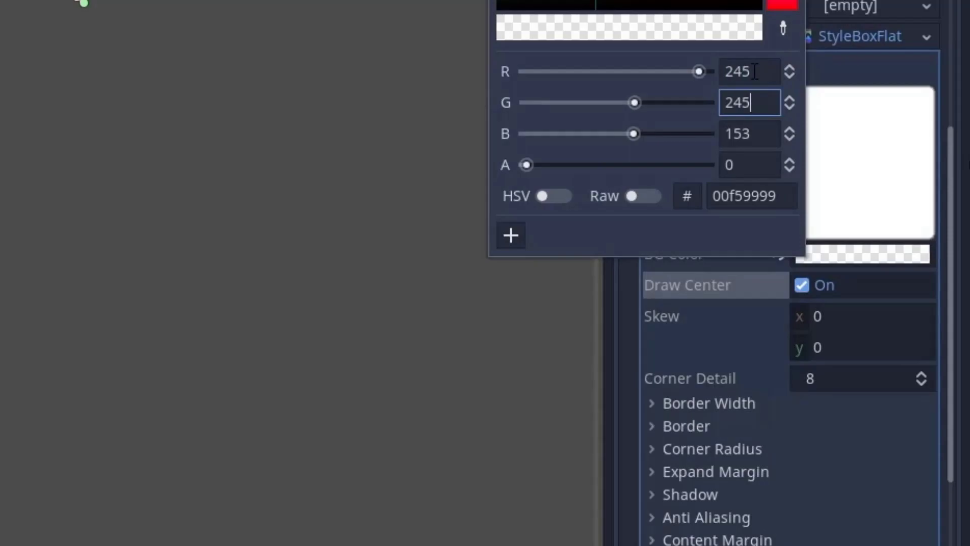
key("Tab")
type("245")
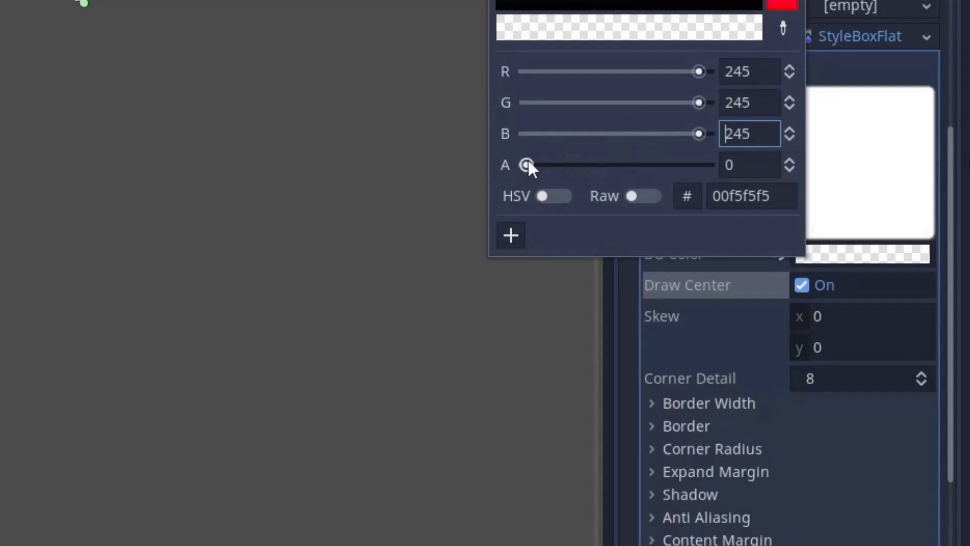
left_click_drag(528, 165, 742, 166)
Step: Set the child's Normal shadow colour to grey 200, 200, 200
left_click(628, 287)
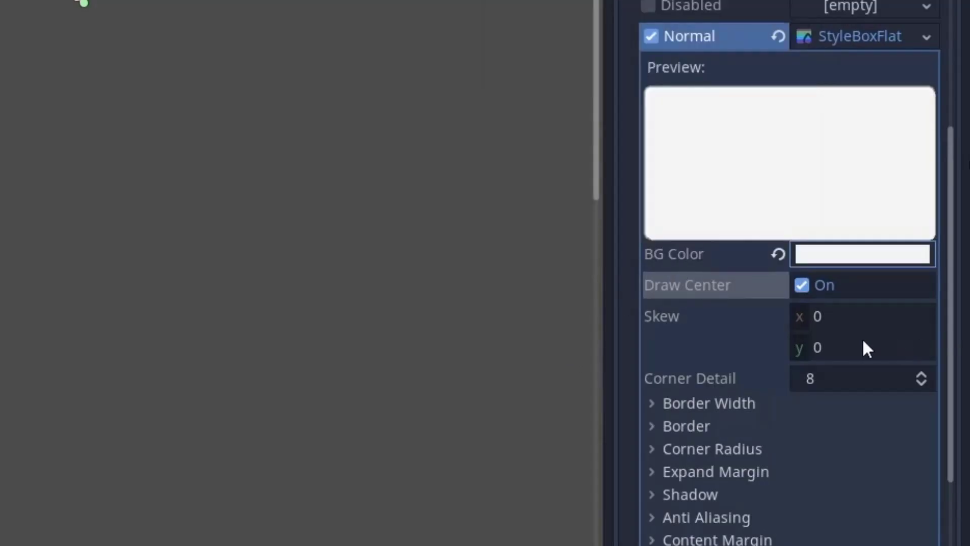
scroll(844, 337, "down", 5)
left_click(700, 182)
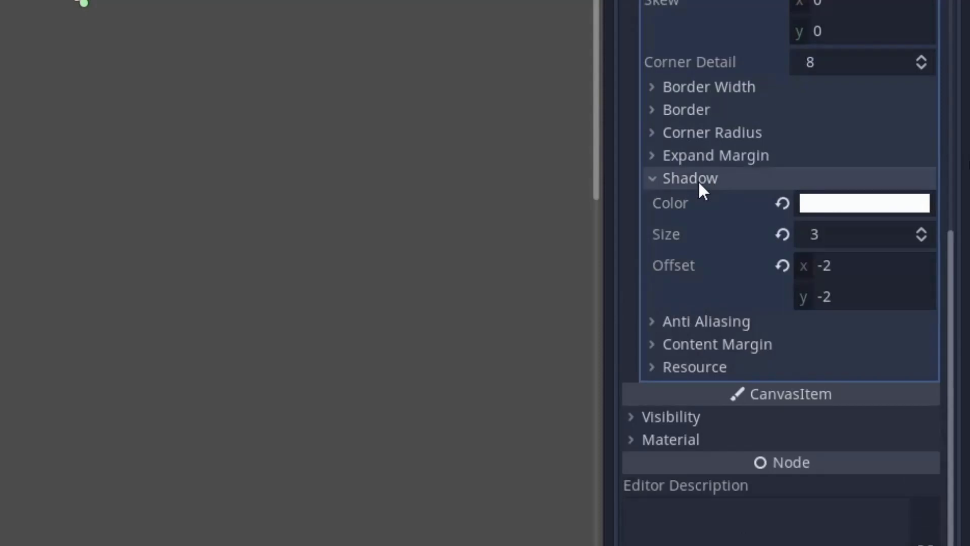
left_click(844, 205)
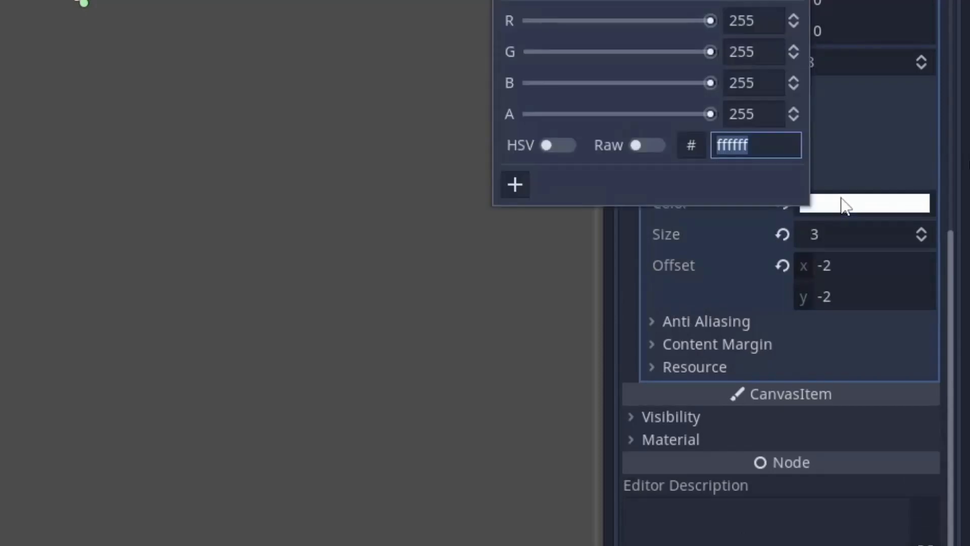
left_click(751, 22)
double_click(751, 22)
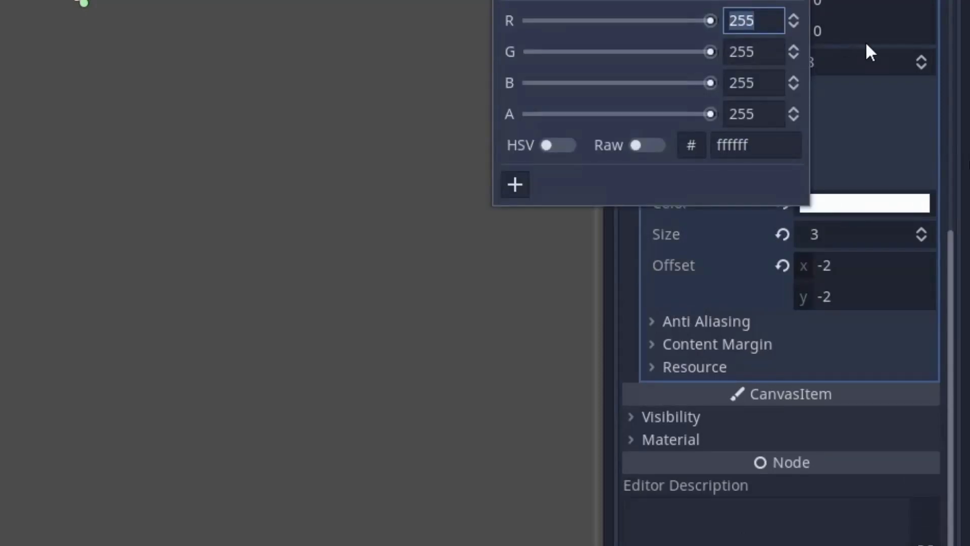
type("200")
key("Tab")
type("200")
key("Tab")
type("200")
key("Tab")
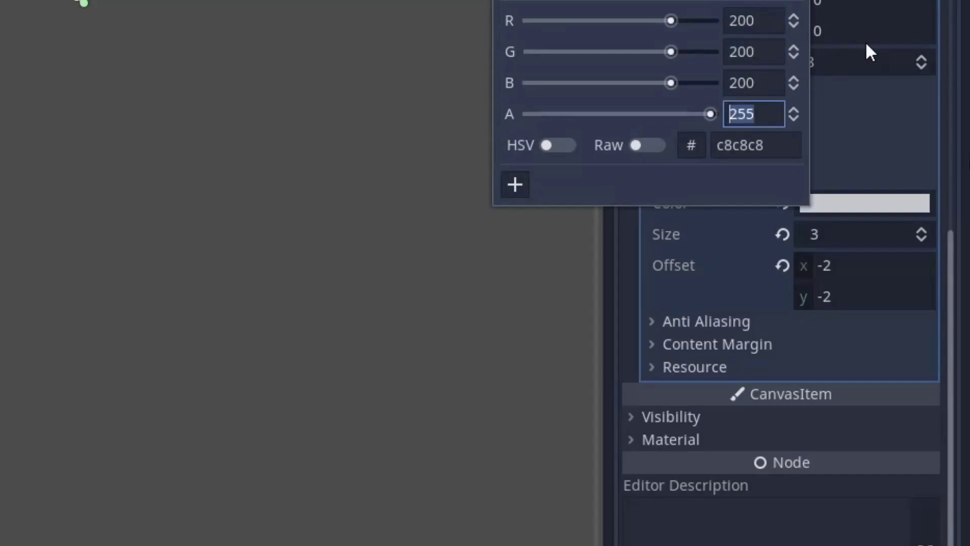
left_click(626, 236)
Step: Change the child's Normal shadow offset to 2, 2
left_click(849, 270)
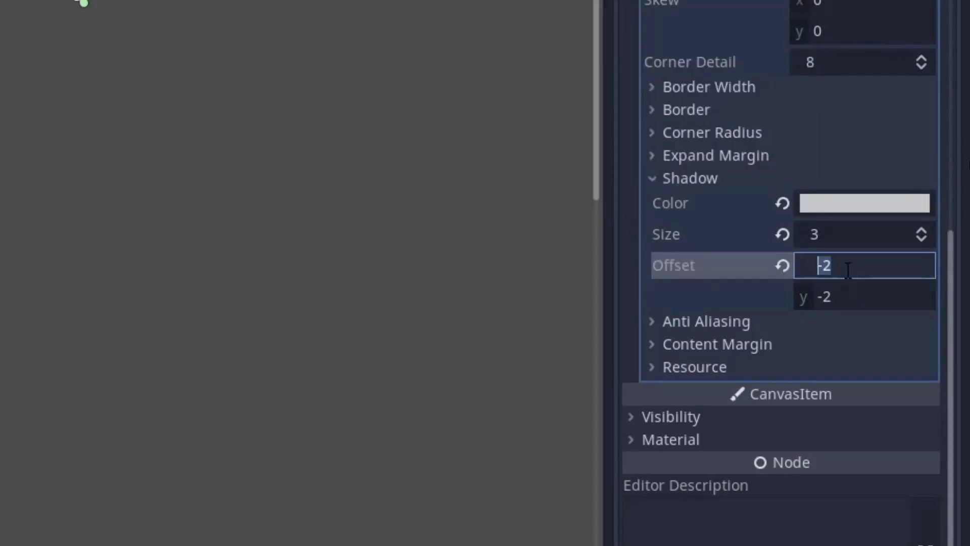
type("2")
key("Tab")
type("2")
key("Return")
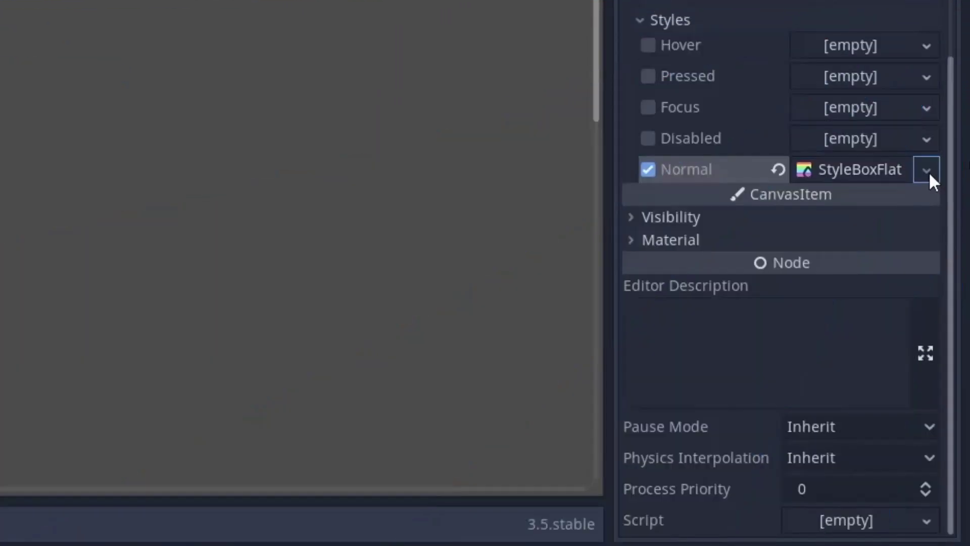
Step: Copy the child's Normal style into Hover and Pressed, making Pressed unique
left_click(928, 171)
left_click(797, 490)
left_click(928, 46)
left_click(857, 267)
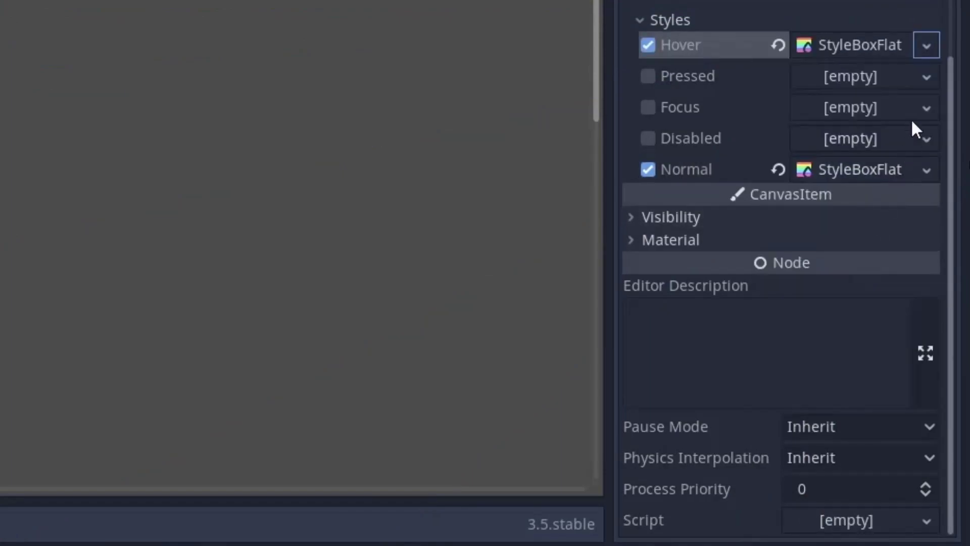
left_click(926, 77)
left_click(791, 299)
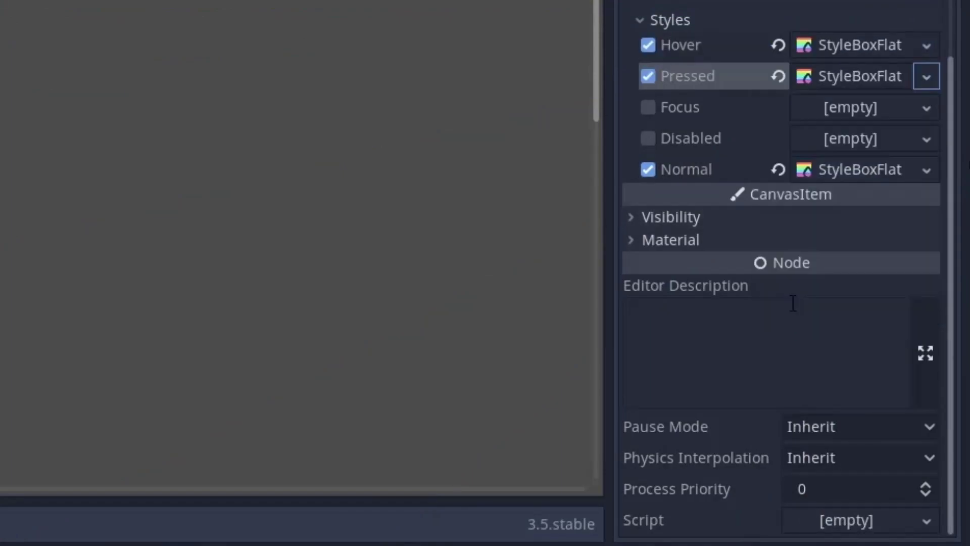
left_click(927, 77)
left_click(845, 326)
Step: Set the Pressed style's shadow colour to white, ffffff
left_click(851, 78)
scroll(851, 83, "down", 5)
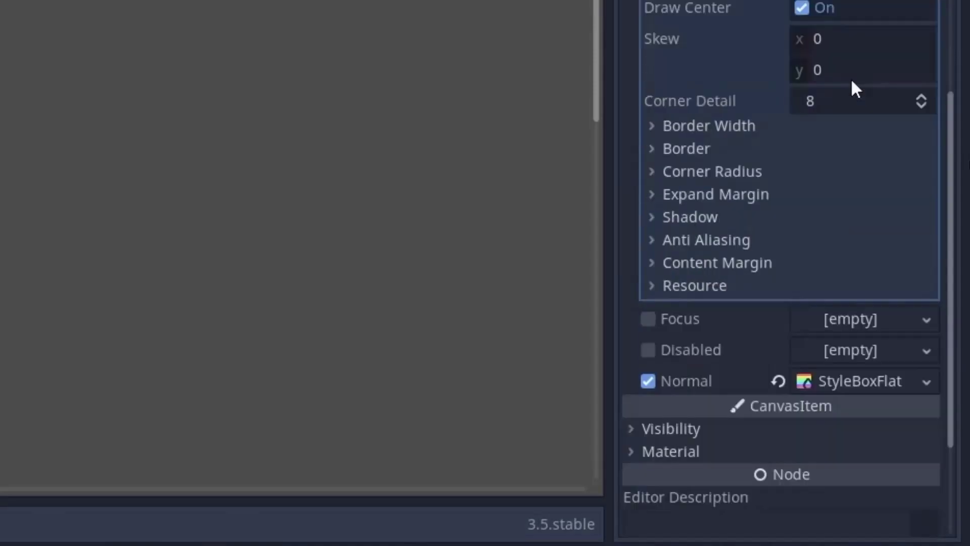
left_click(717, 217)
left_click(836, 243)
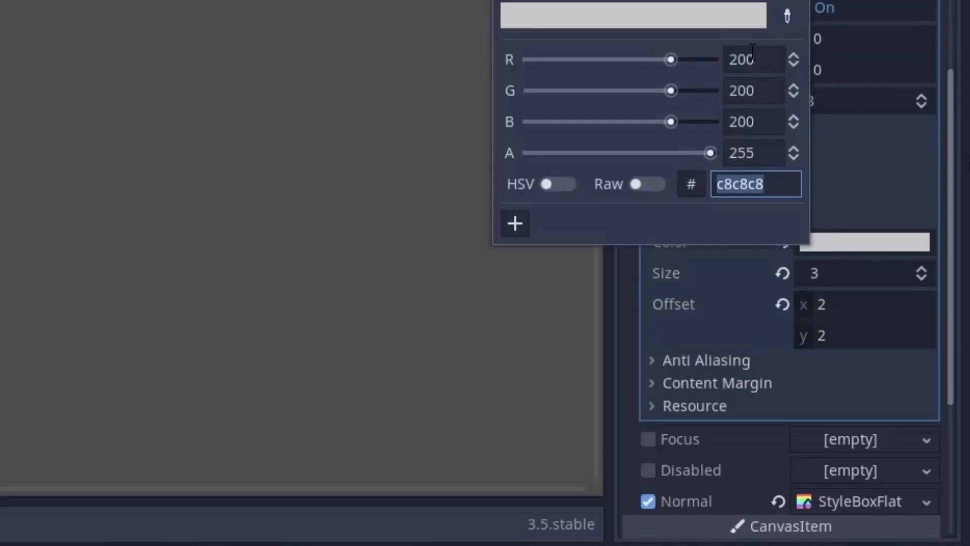
type("ffffff")
key("Return")
left_click(624, 271)
scroll(788, 329, "up", 5)
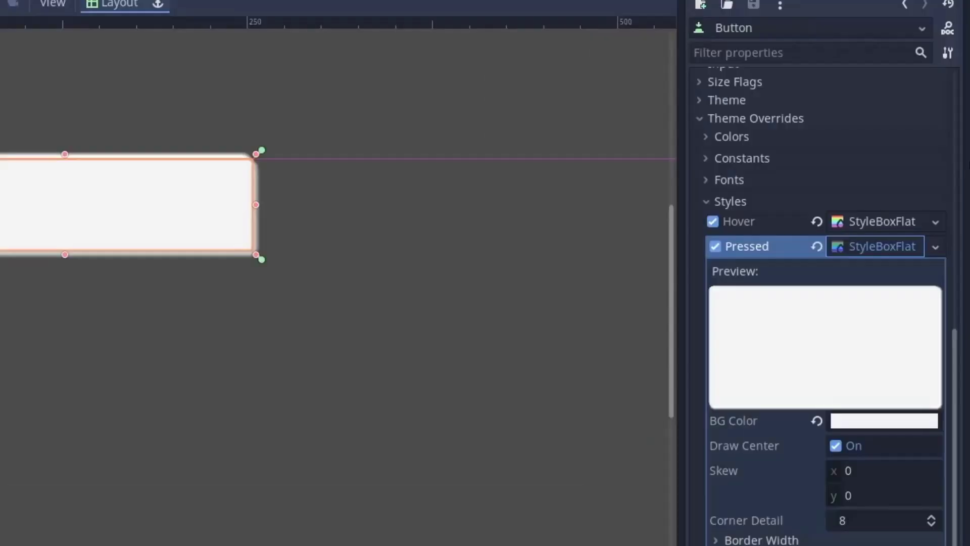
Step: Set the Pressed background colour to 225, 225, 225 (e1e1e1)
left_click(863, 423)
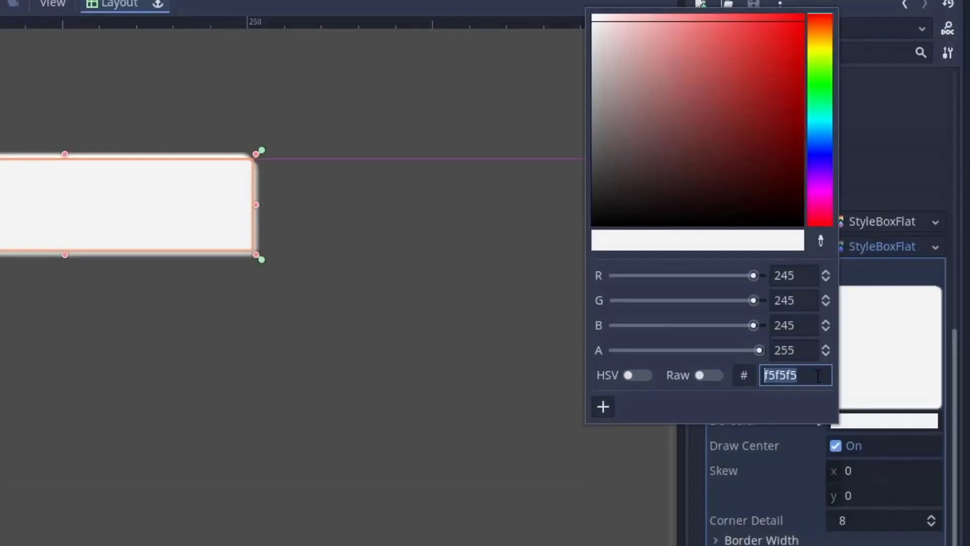
left_click(796, 275)
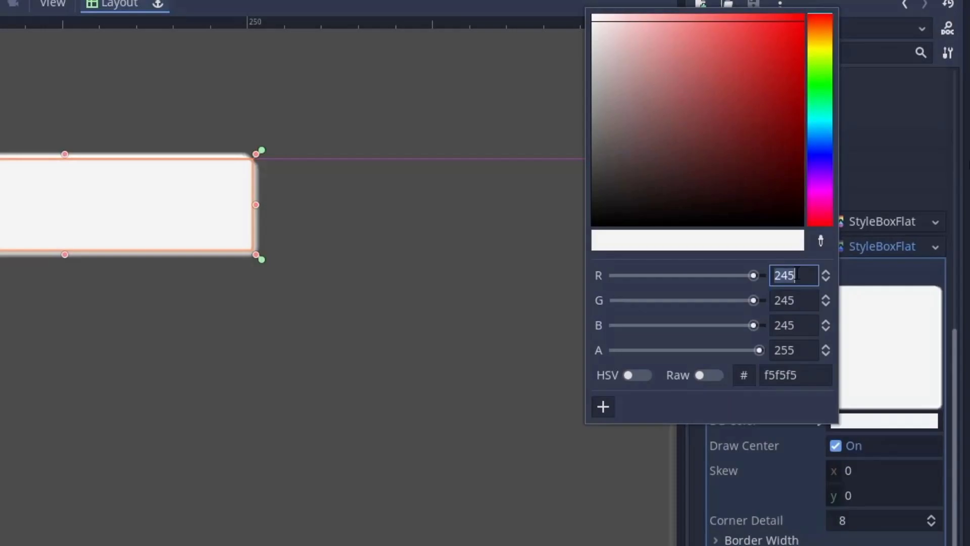
type("225")
key("Tab")
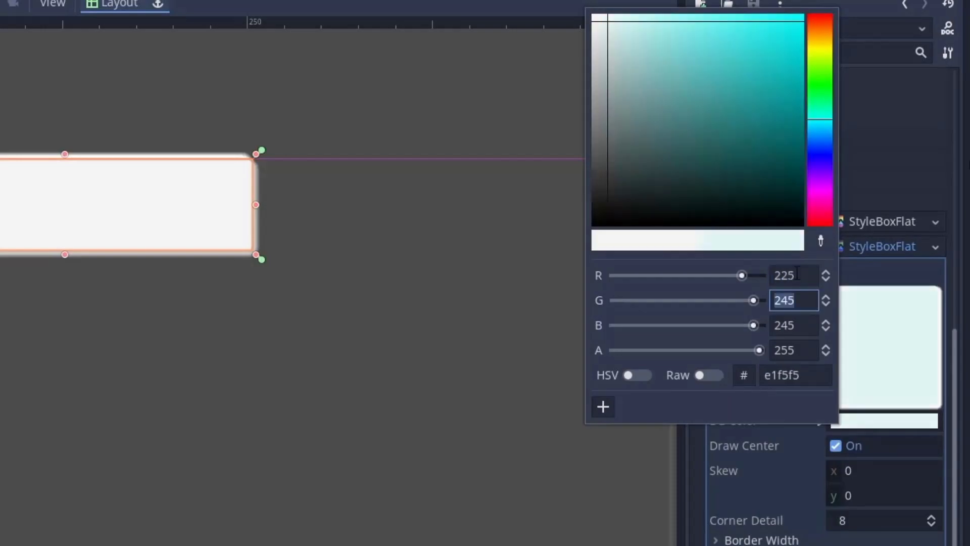
type("225")
key("Tab")
type("225")
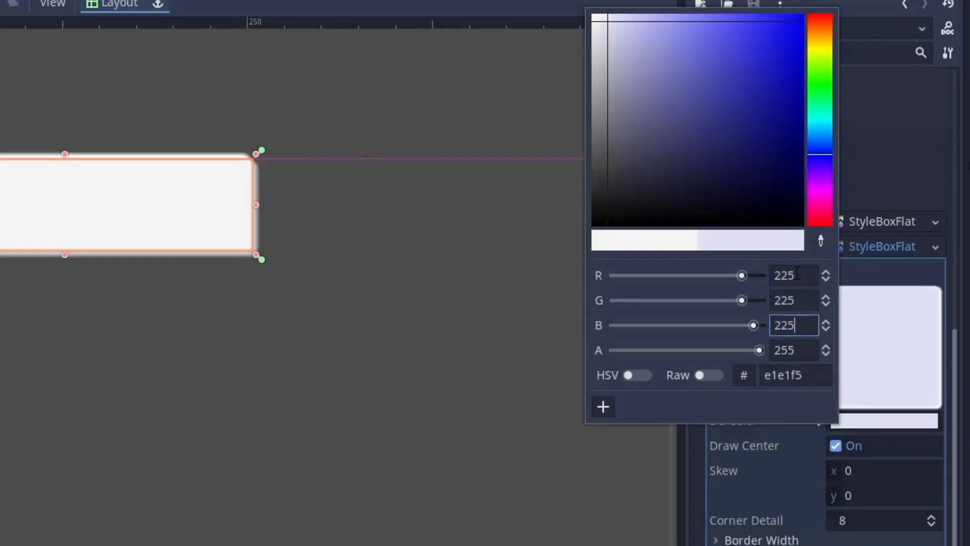
key("Return")
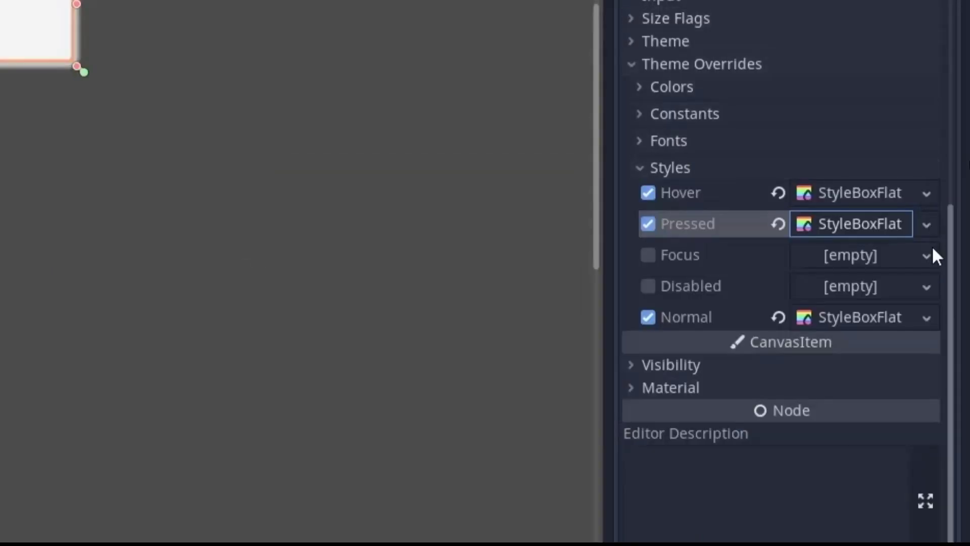
Step: Give the child Button's Focus and Disabled states a new StyleBoxEmpty
left_click(933, 250)
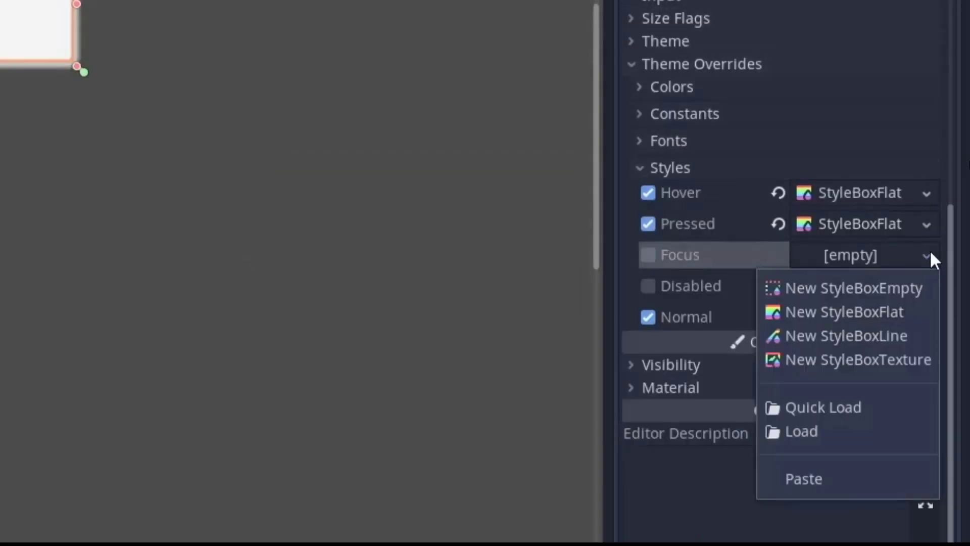
left_click(842, 295)
left_click(928, 287)
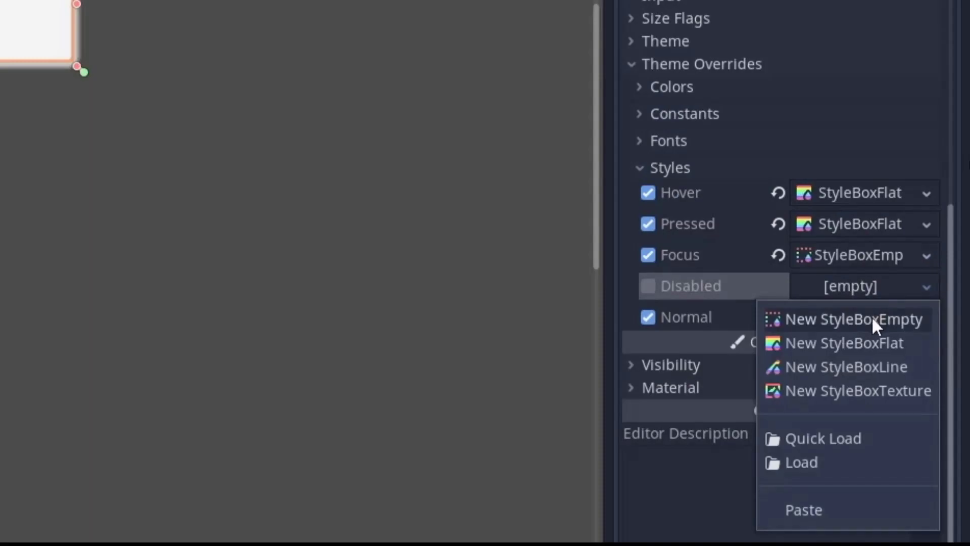
left_click(872, 319)
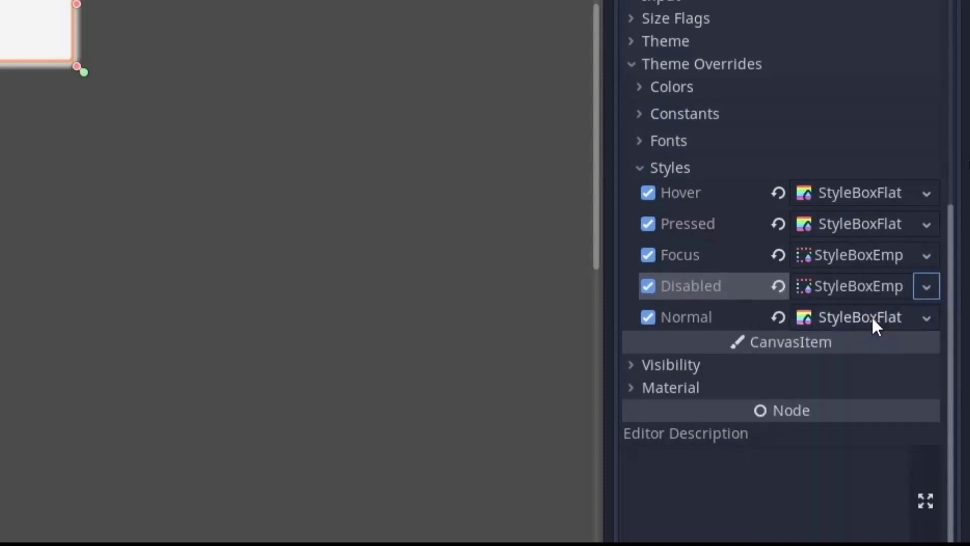
Step: Set the child Button's Mouse Filter to Pass and collapse the Inspector sections
left_click(714, 172)
left_click(674, 130)
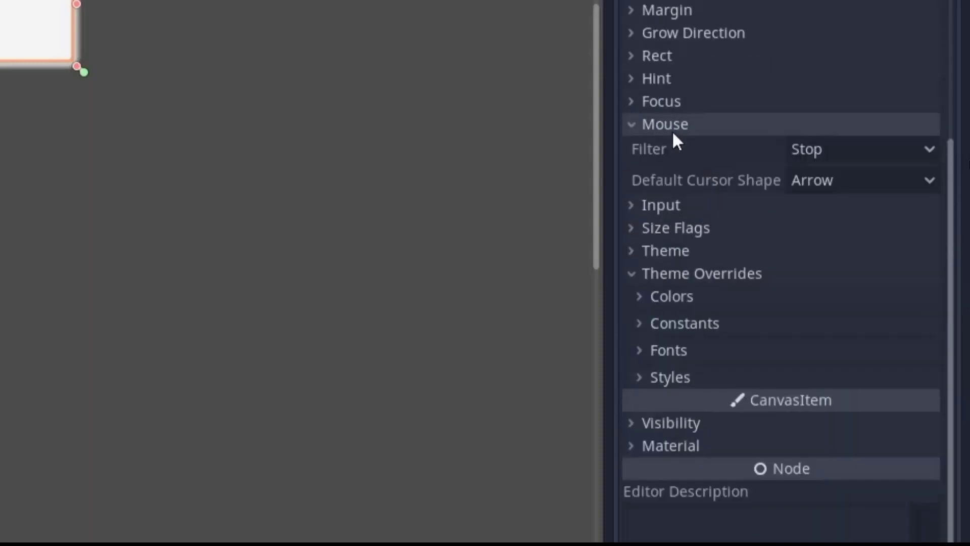
left_click(825, 149)
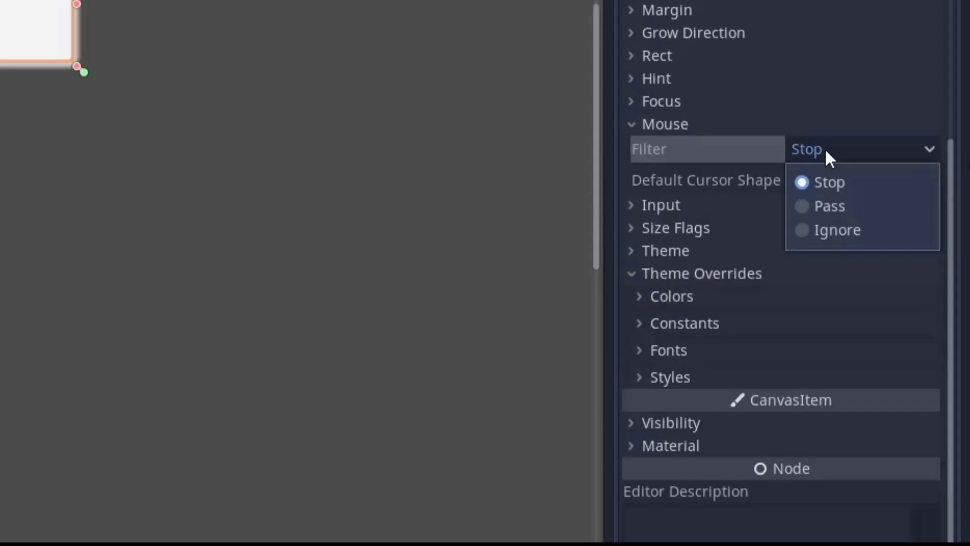
left_click(827, 212)
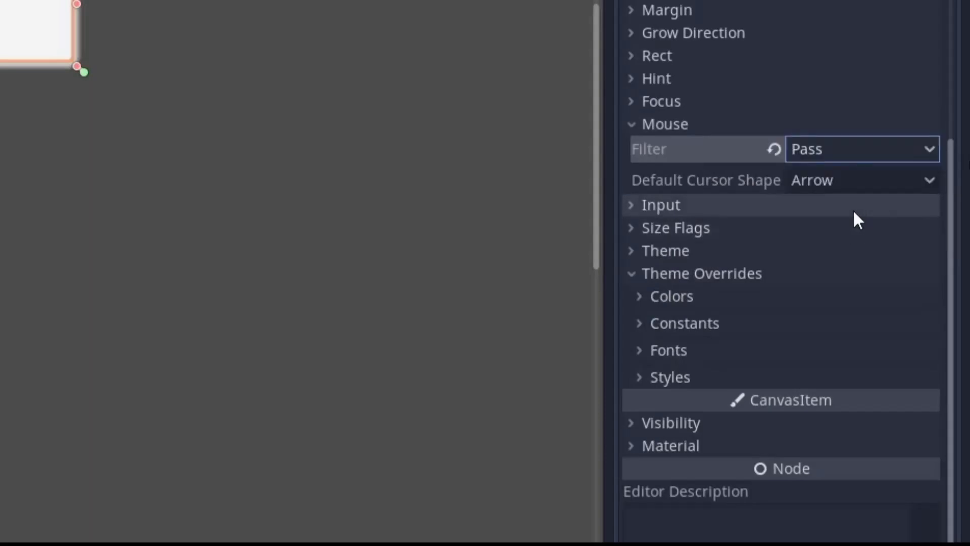
left_click(662, 123)
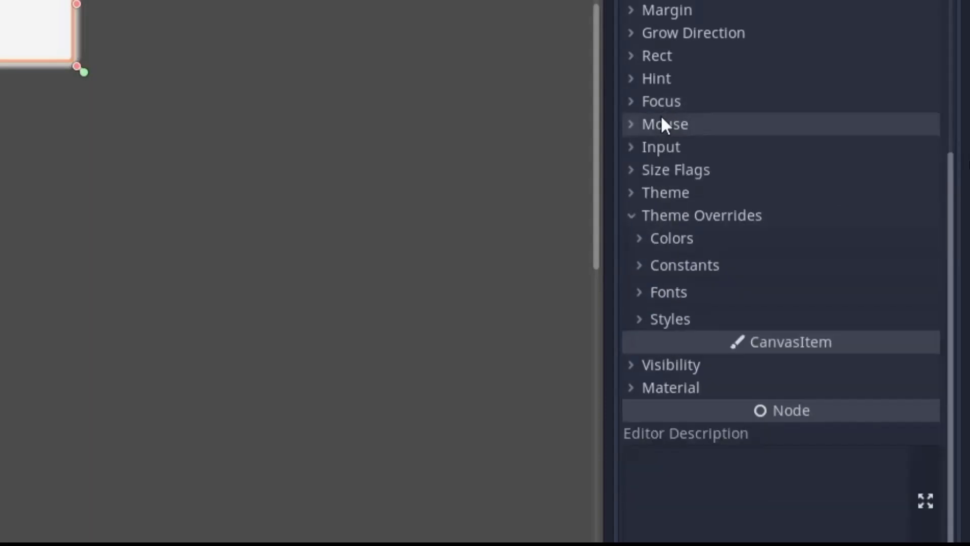
left_click(652, 208)
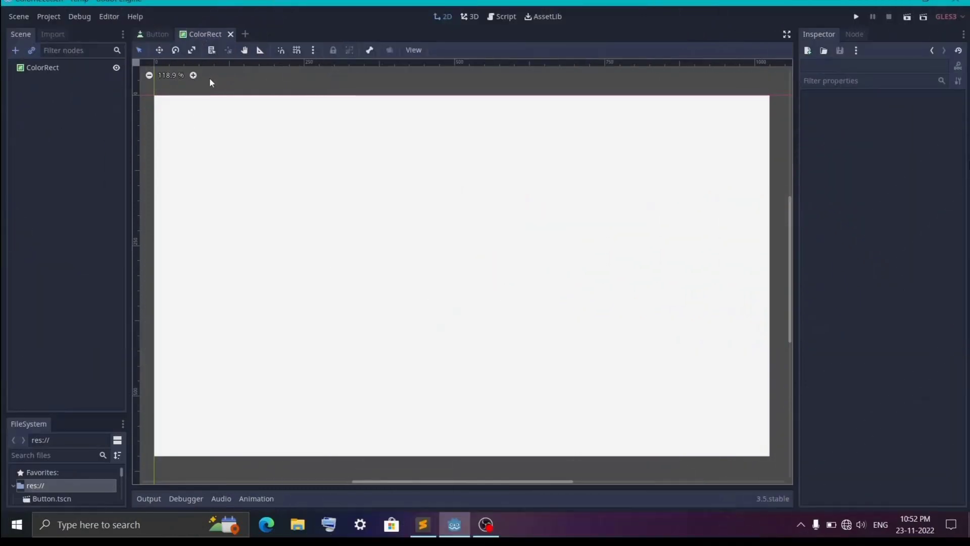
Step: Select the ColorRect root, then press the button three times in the running game to test it
left_click(83, 68)
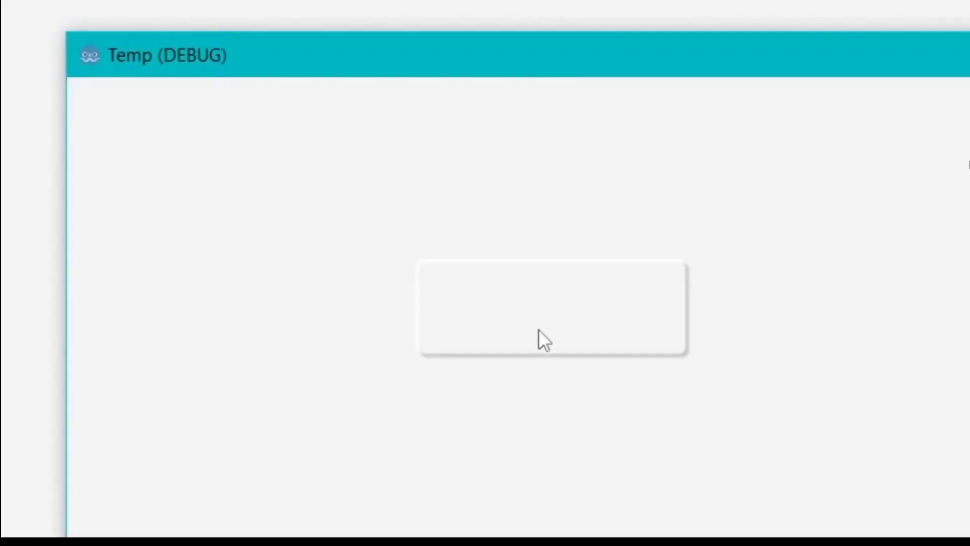
left_click(539, 329)
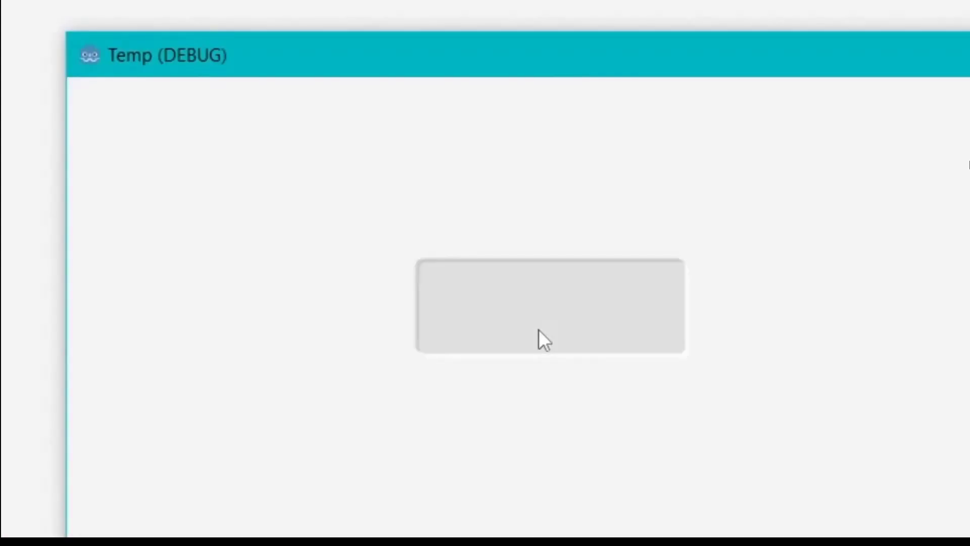
left_click(539, 329)
left_click(539, 329)
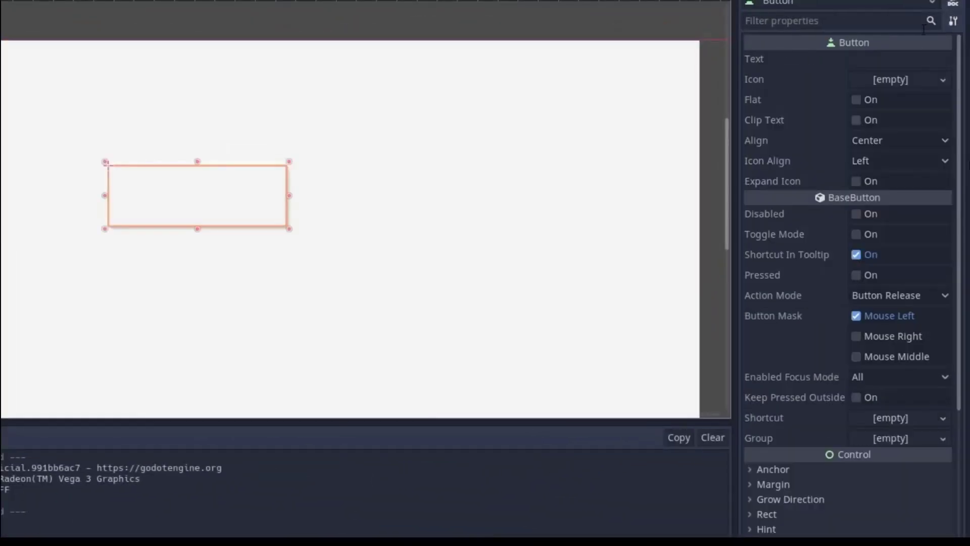
Step: Set the instanced Button's Text to 'hello there !' in the Inspector
left_click(877, 59)
type("hello there")
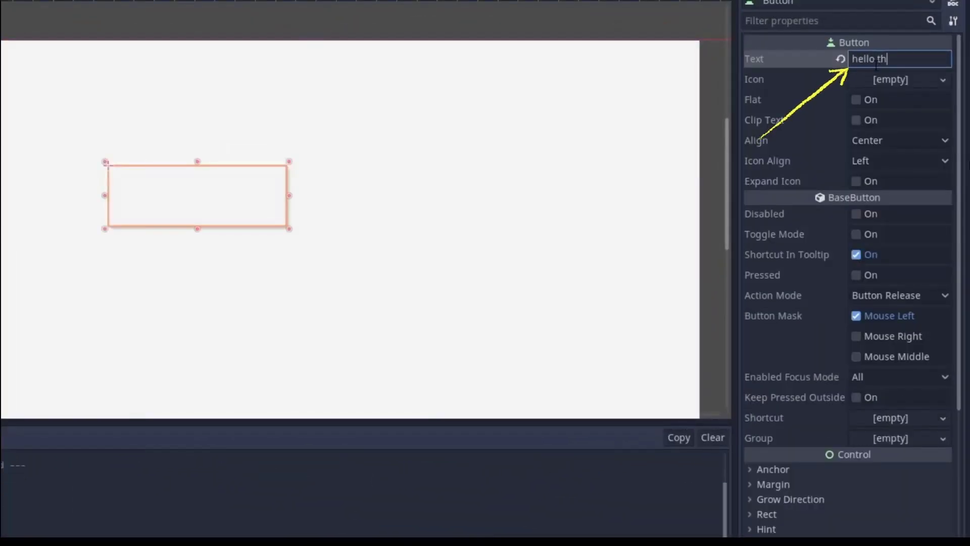
type(" !")
left_click(234, 282)
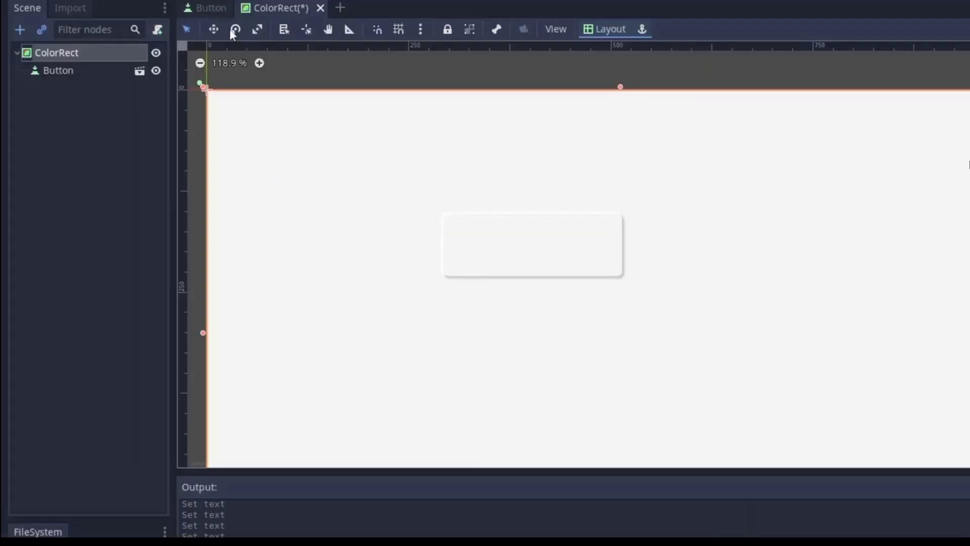
Step: Attach a new script, Button_.gd, to the Button scene's root node
left_click(206, 8)
left_click(45, 52)
left_click(156, 30)
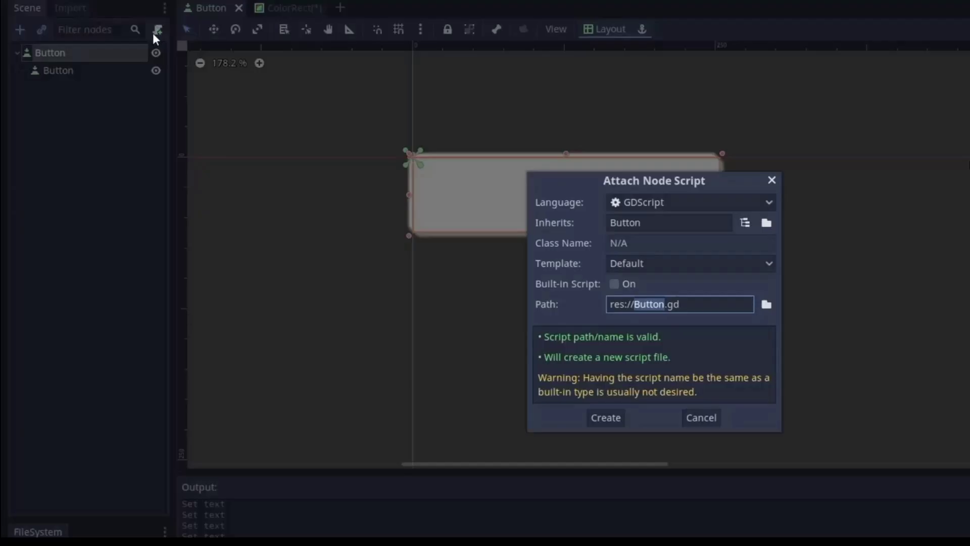
left_click(606, 417)
Step: Replace pass with $Button.text = text, then save and run the ColorRect scene
key("BackSpace")
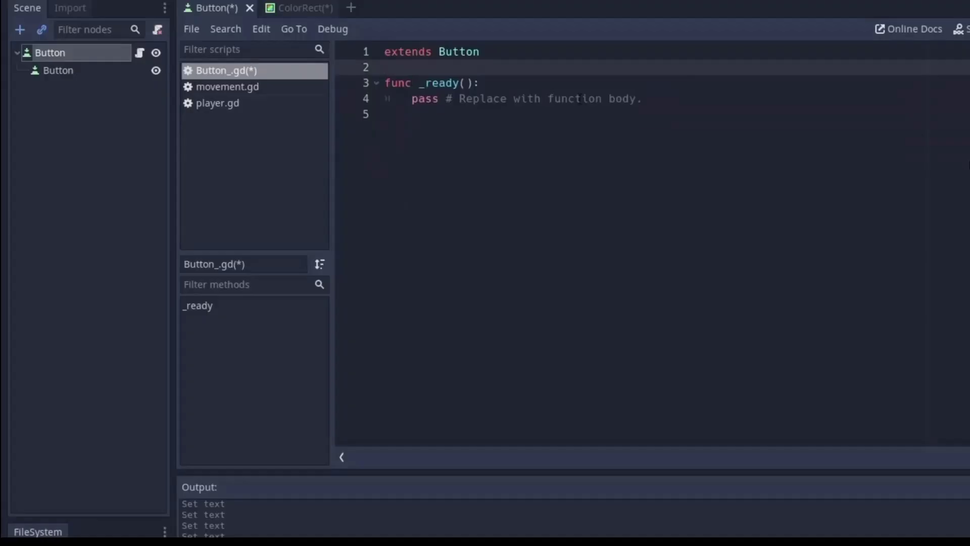
left_click_drag(642, 100, 400, 100)
type("$Button.text = text")
left_click(722, 128)
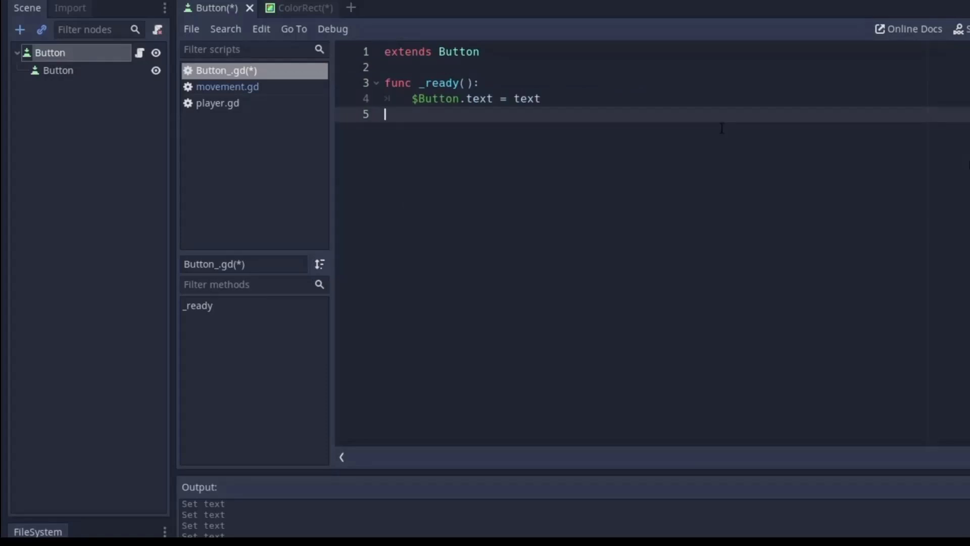
key("F5")
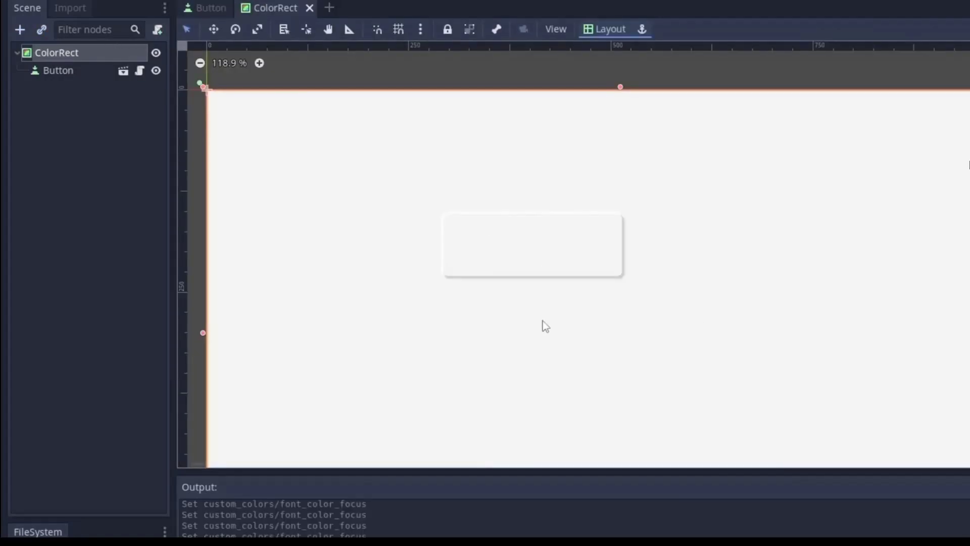
left_click(83, 71)
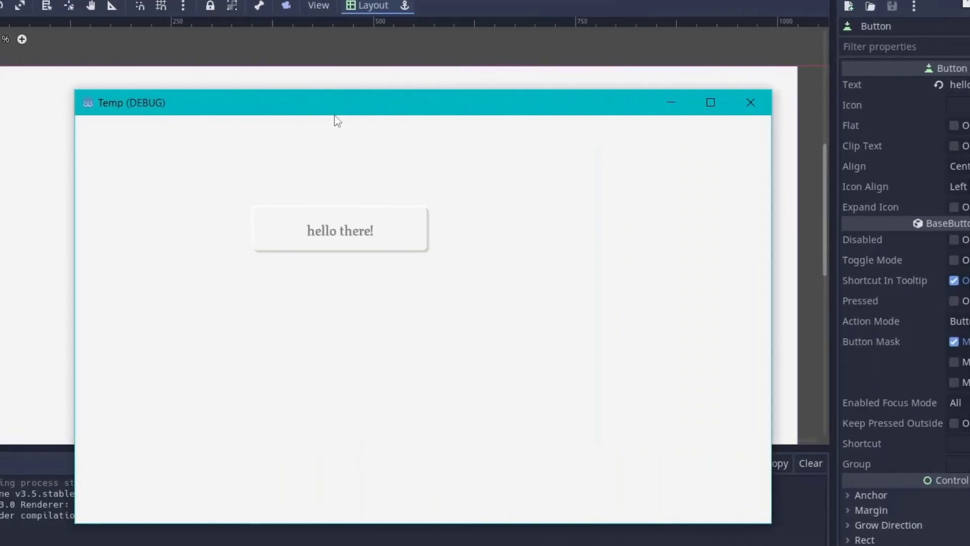
Step: Move the game window aside and narrow the Button instance in the editor
left_click_drag(335, 115, 700, 61)
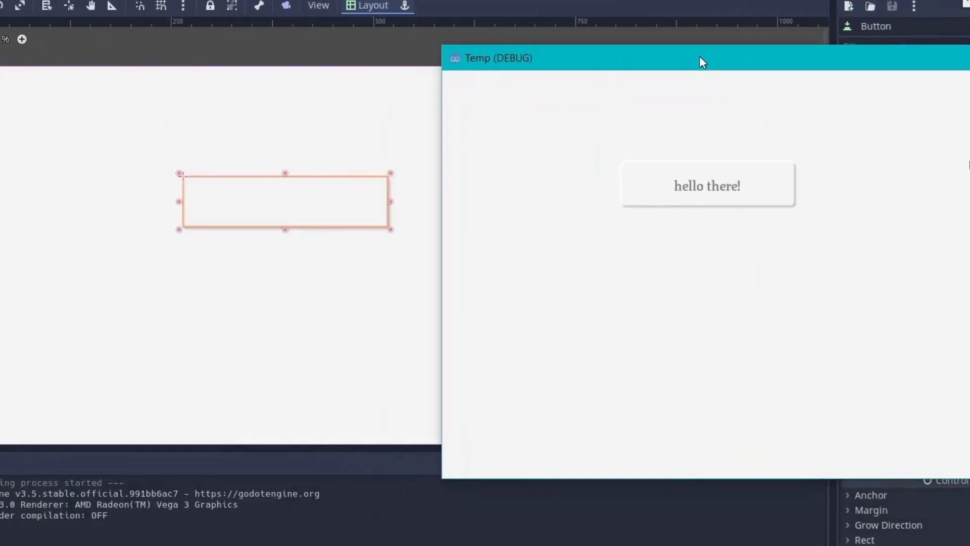
left_click(390, 230)
left_click_drag(391, 231, 336, 227)
Step: Press the resized button twice in the running game, then close the game window
left_click(722, 197)
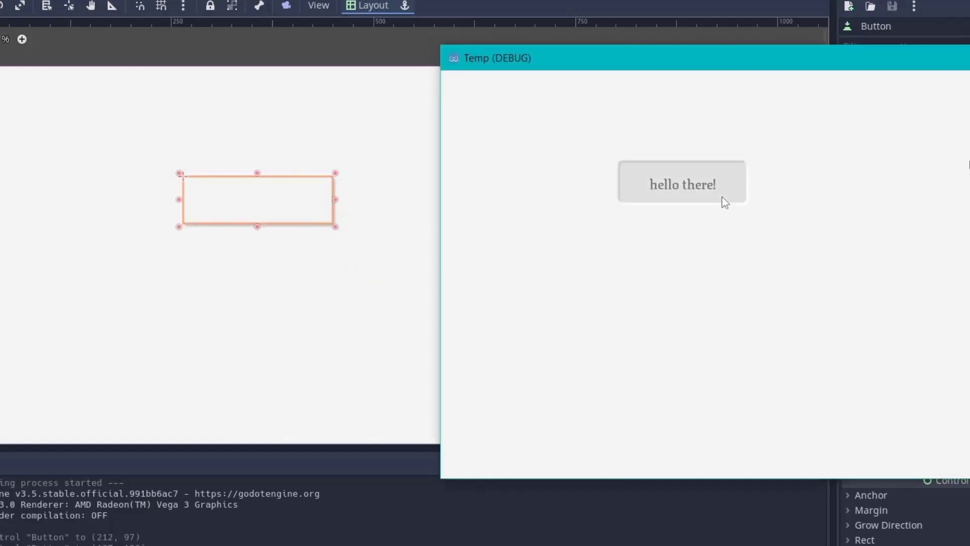
left_click(722, 198)
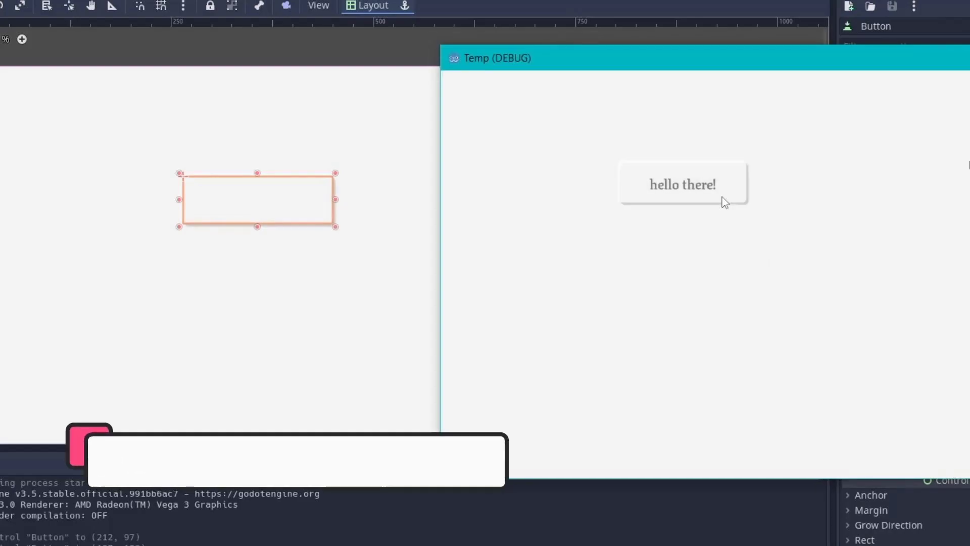
left_click_drag(865, 62, 705, 121)
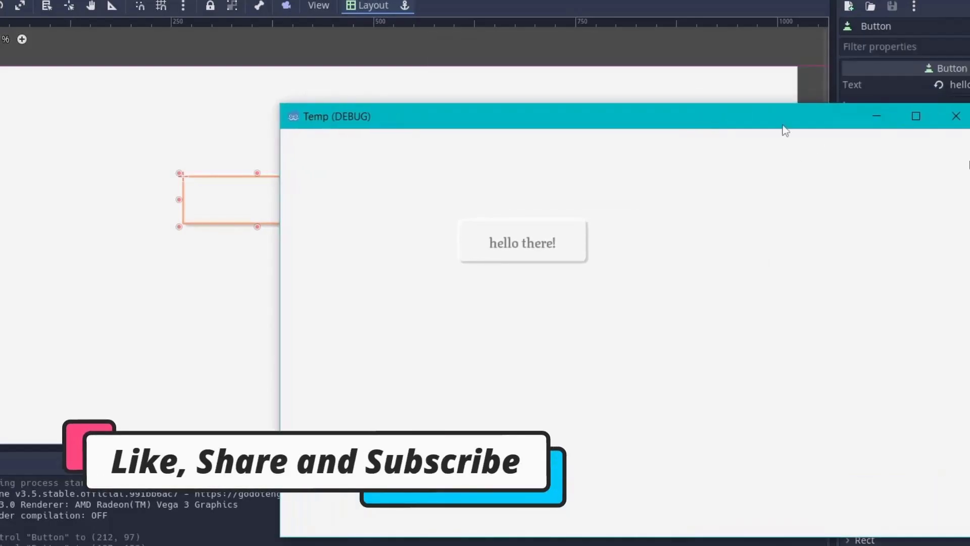
left_click(956, 117)
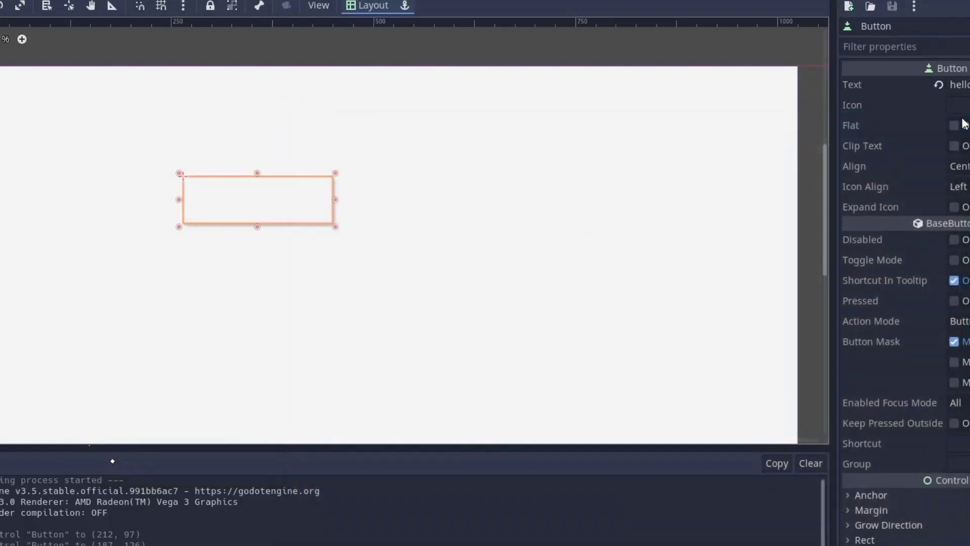